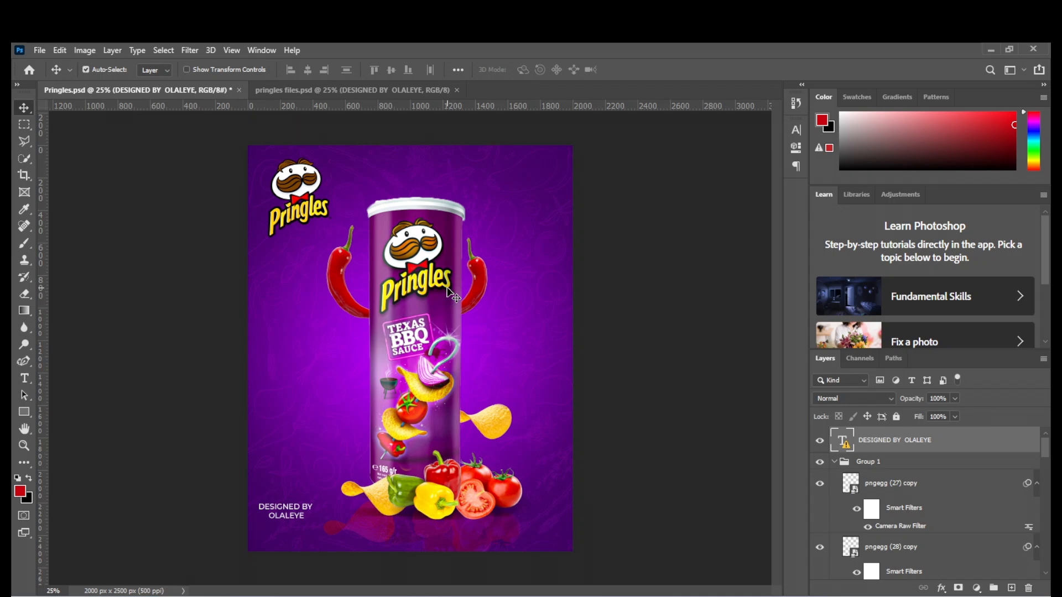
Create a new portrait document of 4 × 5 inches at 500 pixels/inch in RGB Color with an artboard and transparent background
key("ctrl+n")
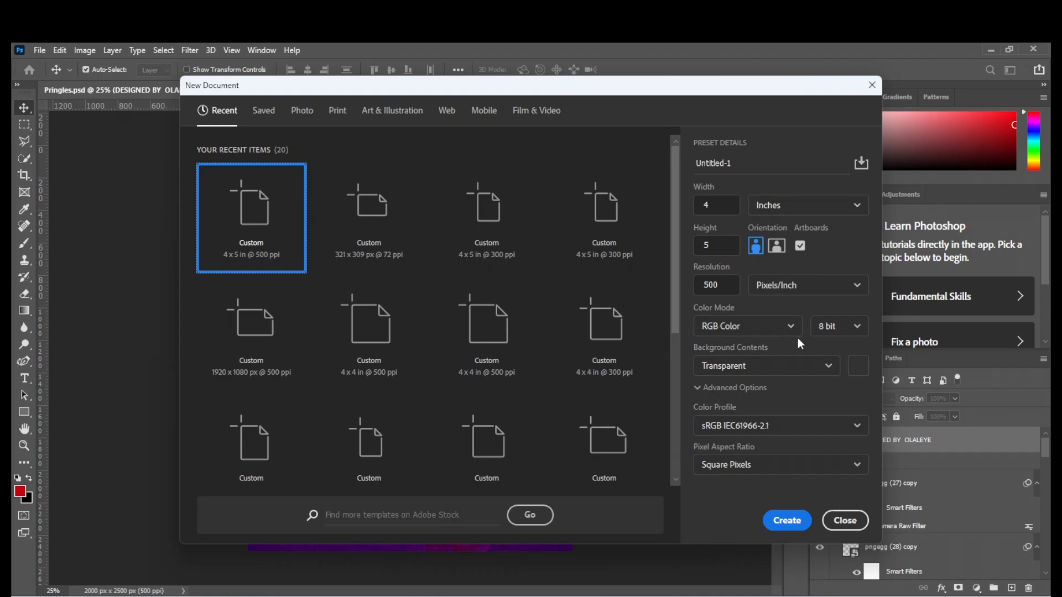
left_click(791, 523)
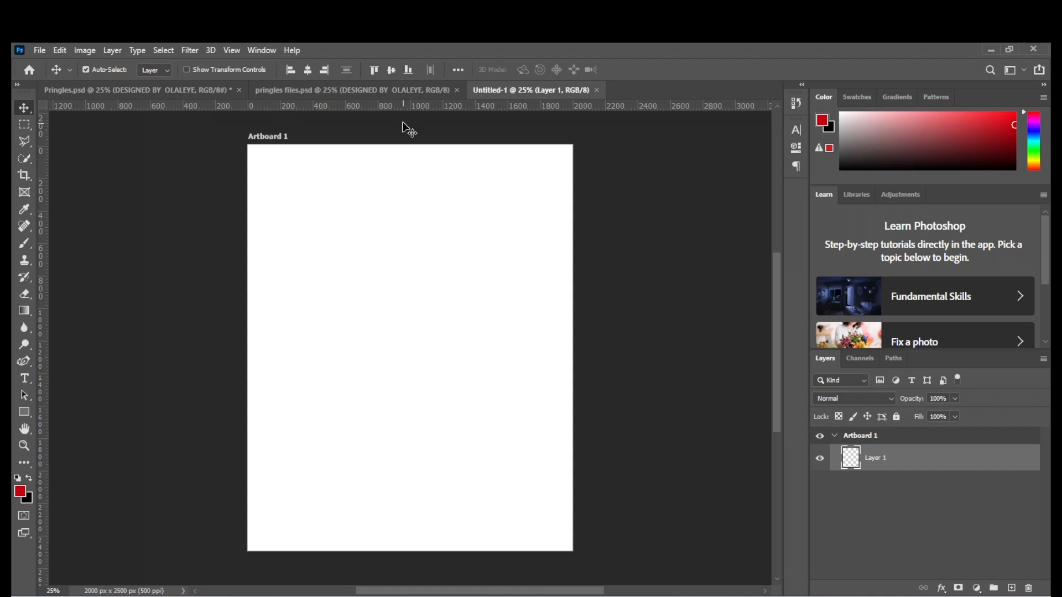
left_click(401, 94)
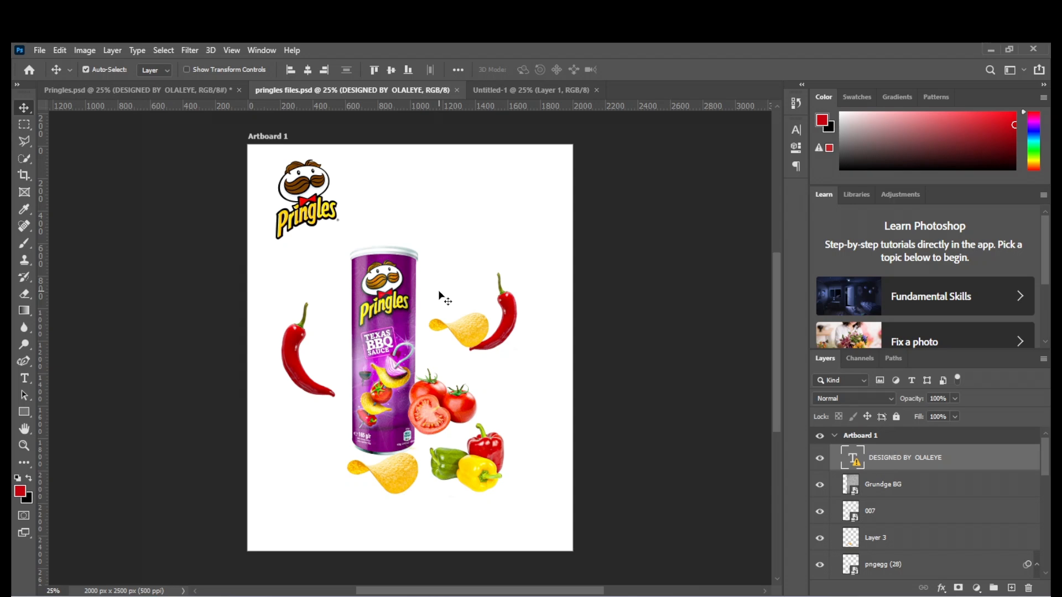
left_click(520, 93)
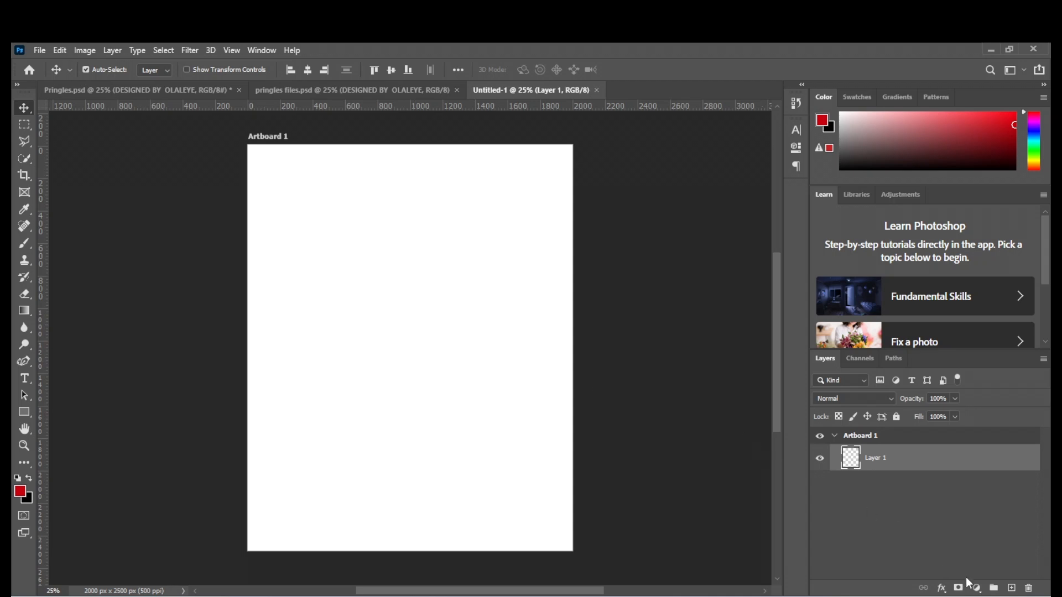
Add a gradient fill layer to the artboard and apply the Foreground to Background preset from the Basics group
left_click(977, 588)
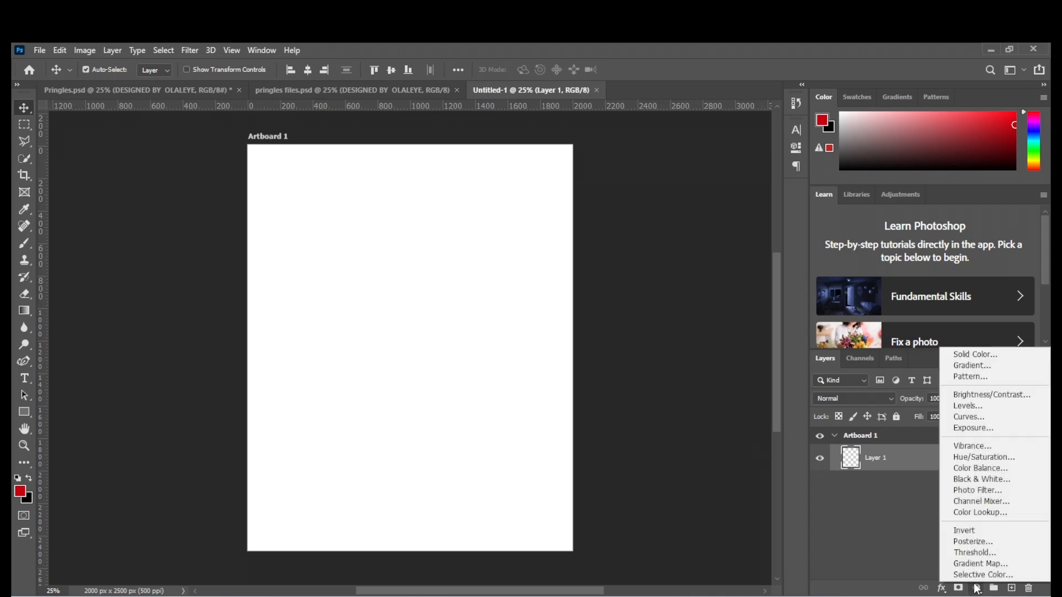
left_click(973, 365)
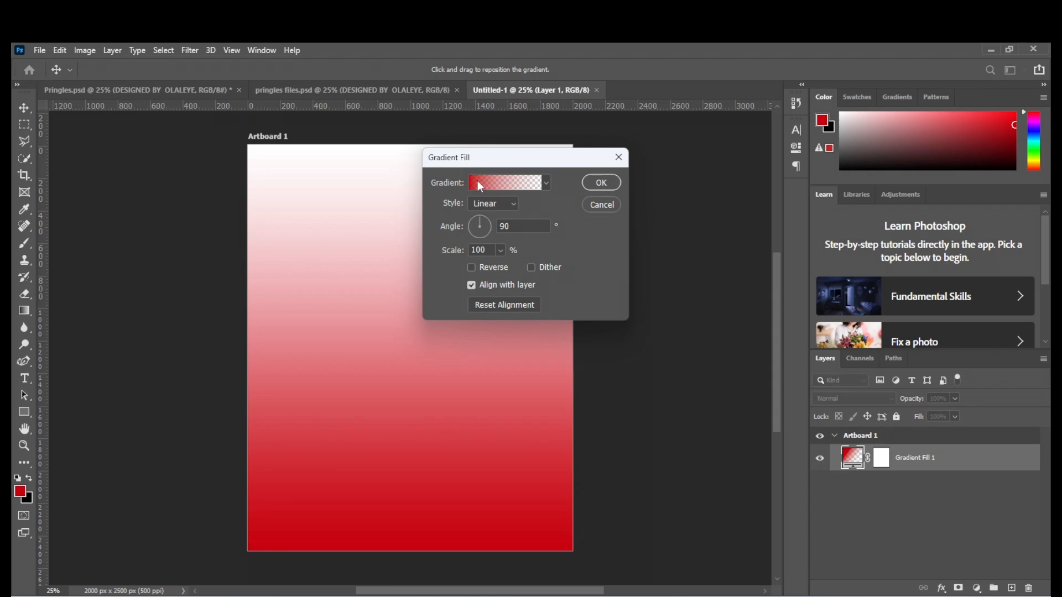
left_click(477, 180)
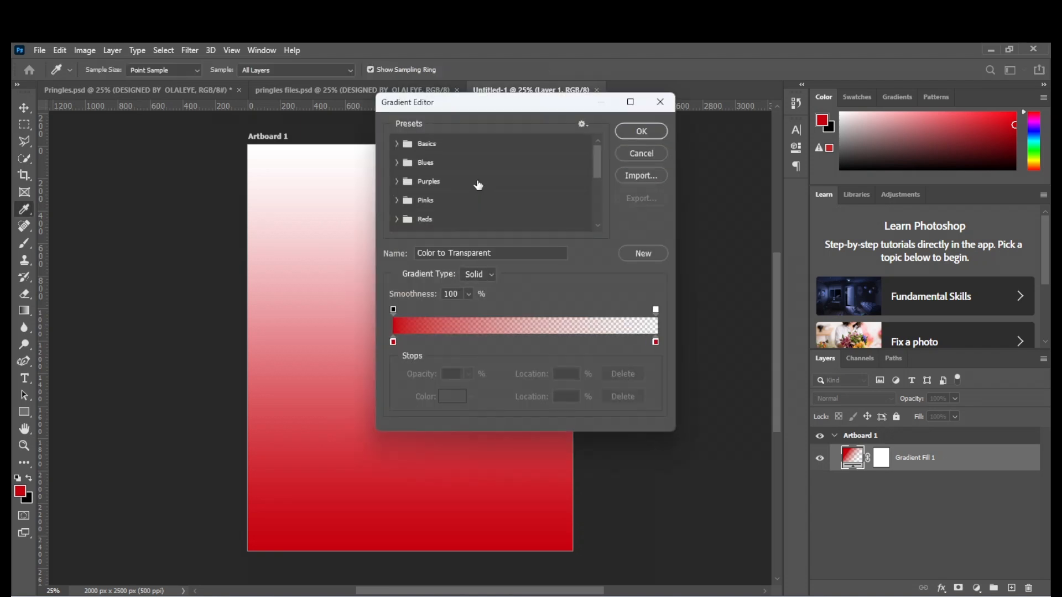
left_click(396, 143)
left_click(412, 164)
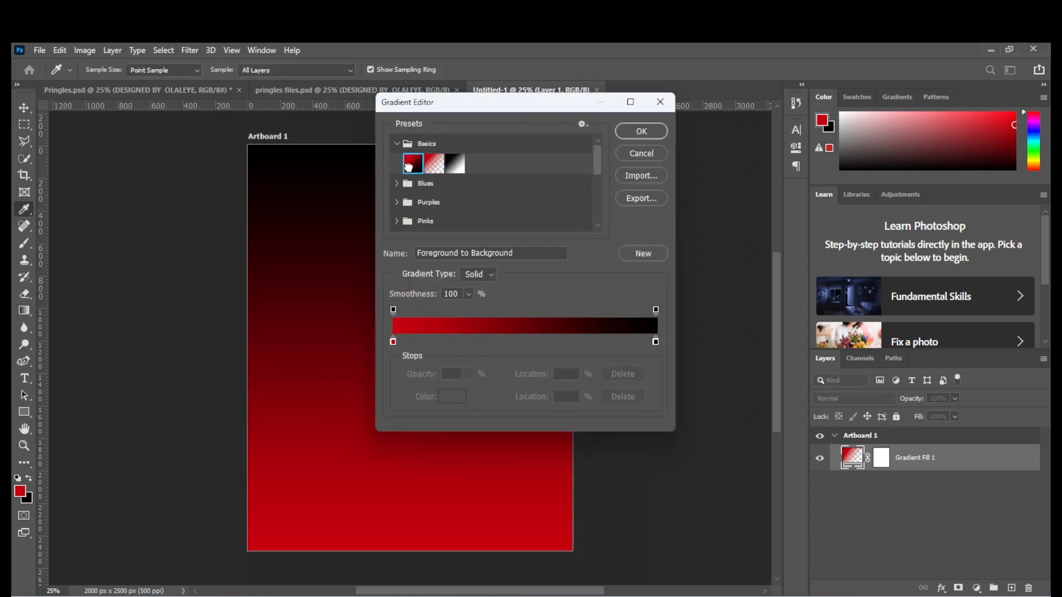
Set the gradient's starting color stop to dark purple #5c0167
double_click(393, 342)
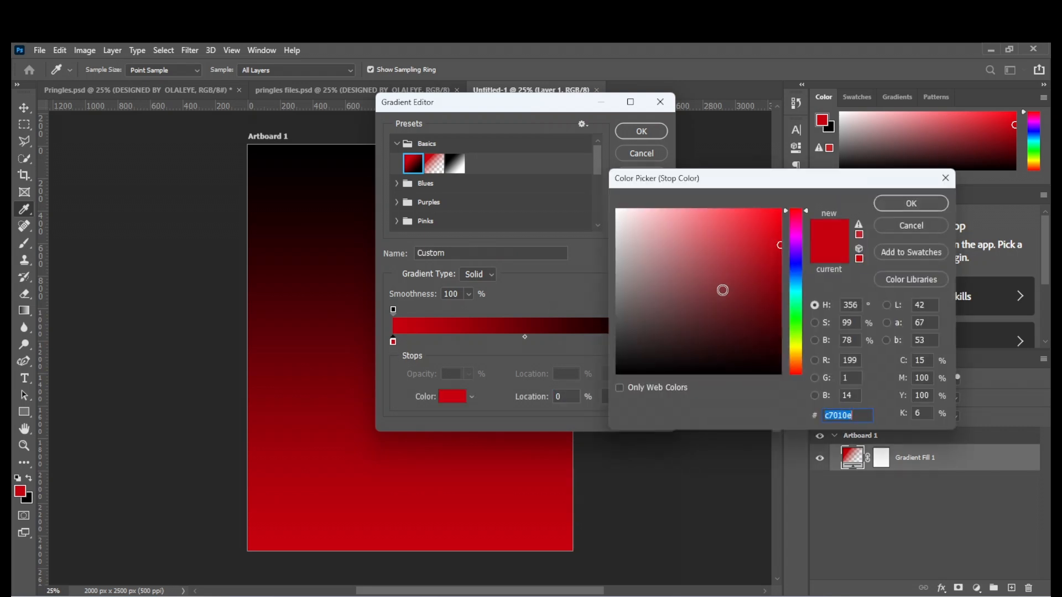
left_click(794, 240)
left_click_drag(775, 275, 779, 307)
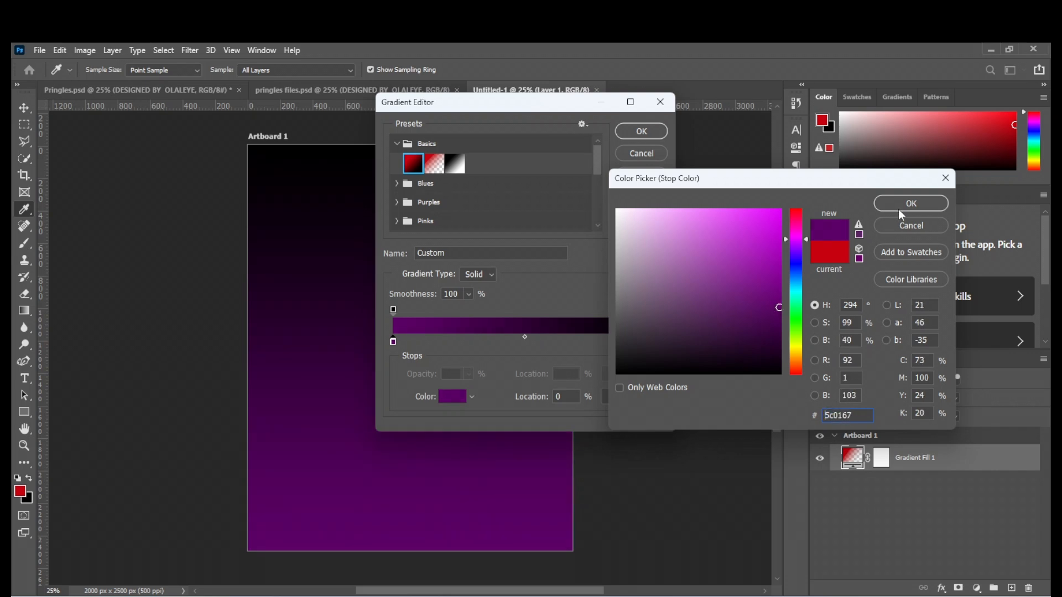
left_click(898, 209)
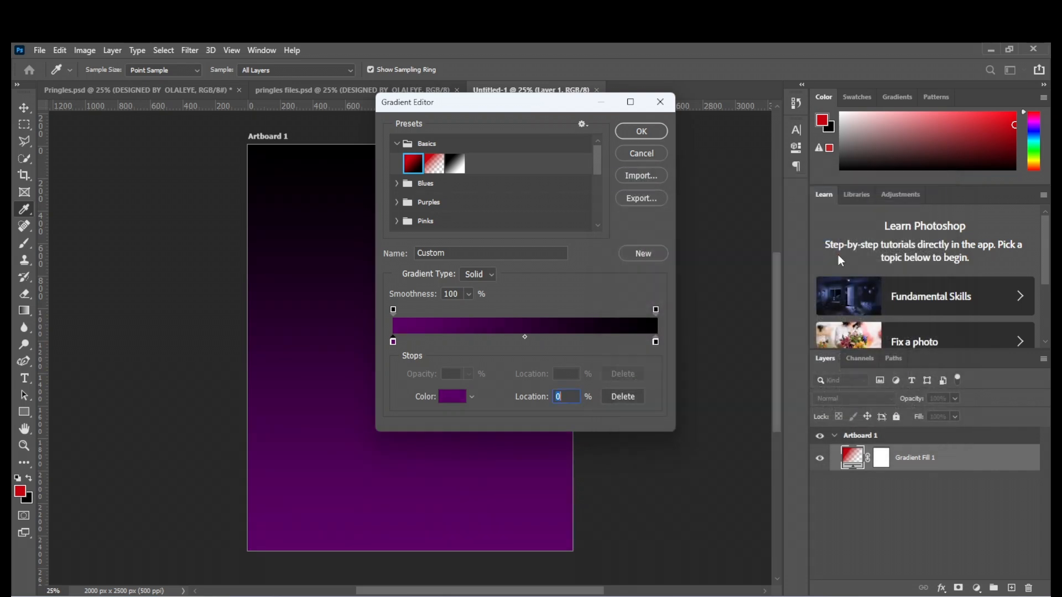
Set the gradient's end color stop to bright magenta #e400ff and shift the color midpoint slightly towards that stop
double_click(655, 342)
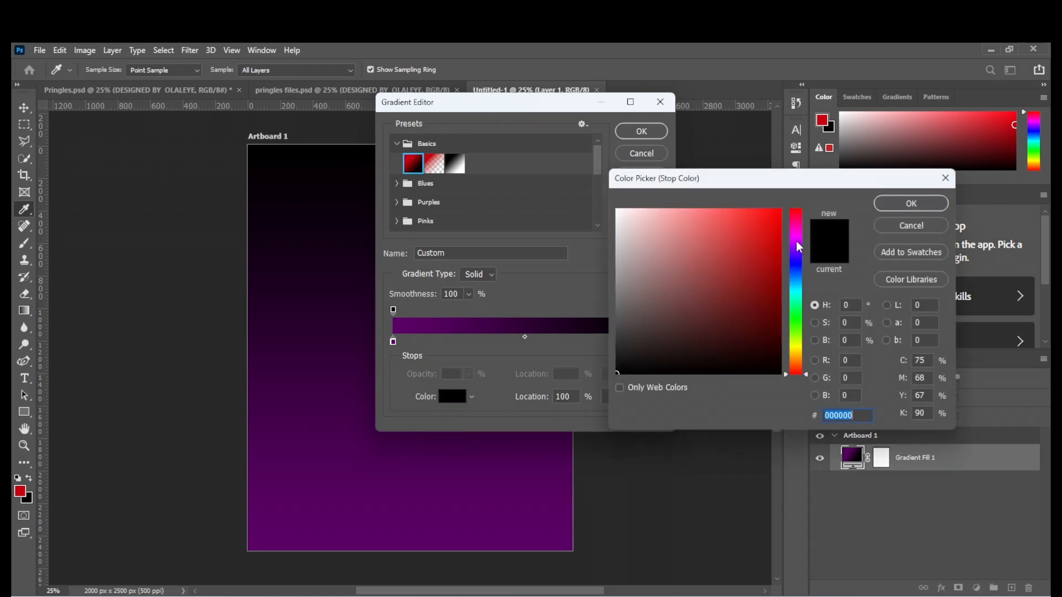
left_click(797, 242)
left_click(780, 210)
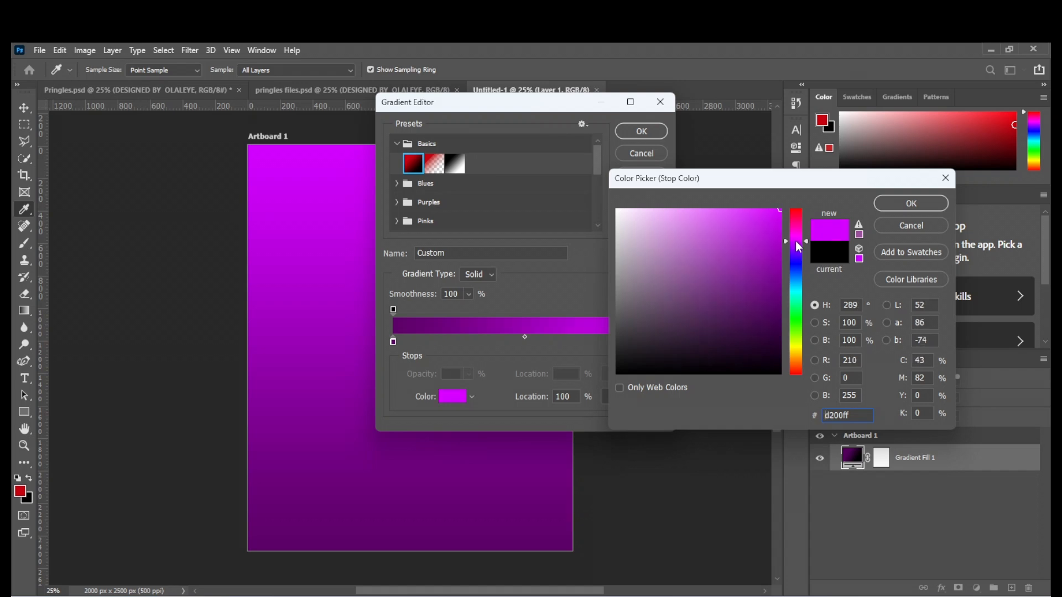
left_click_drag(795, 242, 798, 239)
left_click(889, 205)
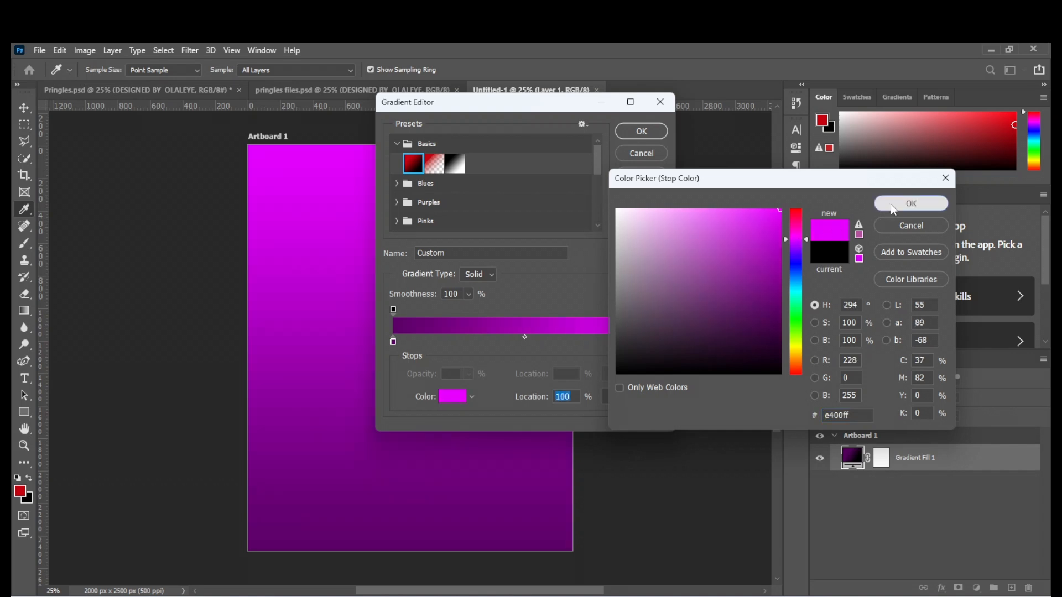
left_click_drag(523, 337, 545, 335)
Darken the gradient's starting color stop to #3f0246 and accept the edited gradient
double_click(393, 342)
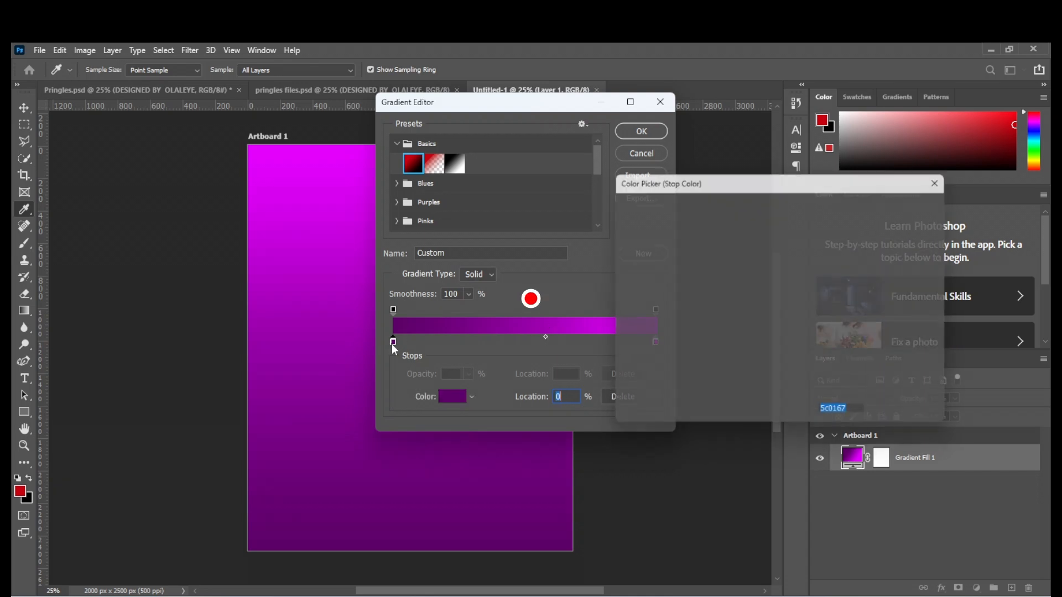
type("3f0246")
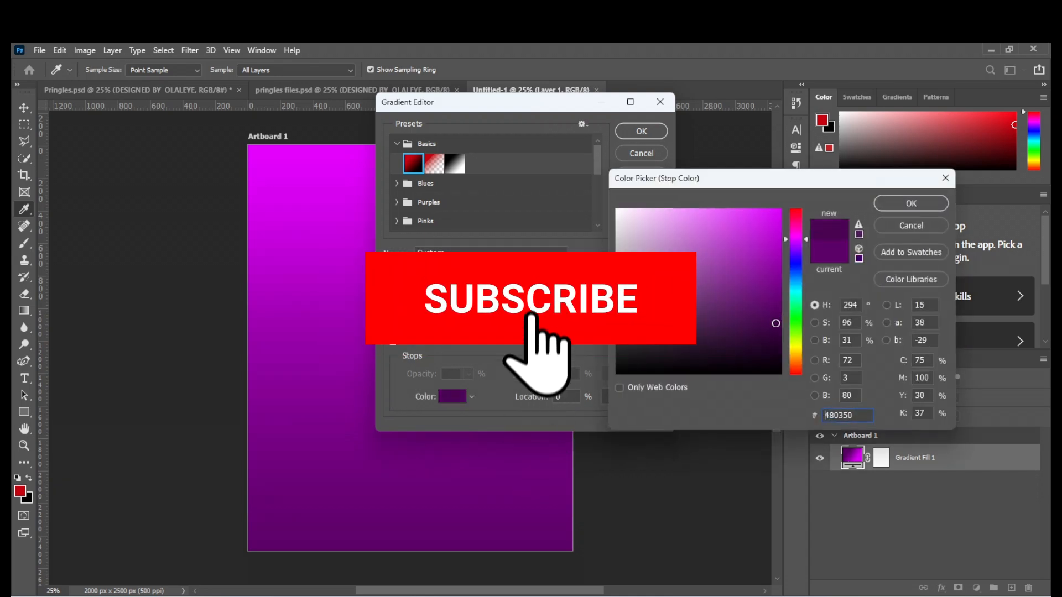
left_click(907, 204)
left_click(642, 131)
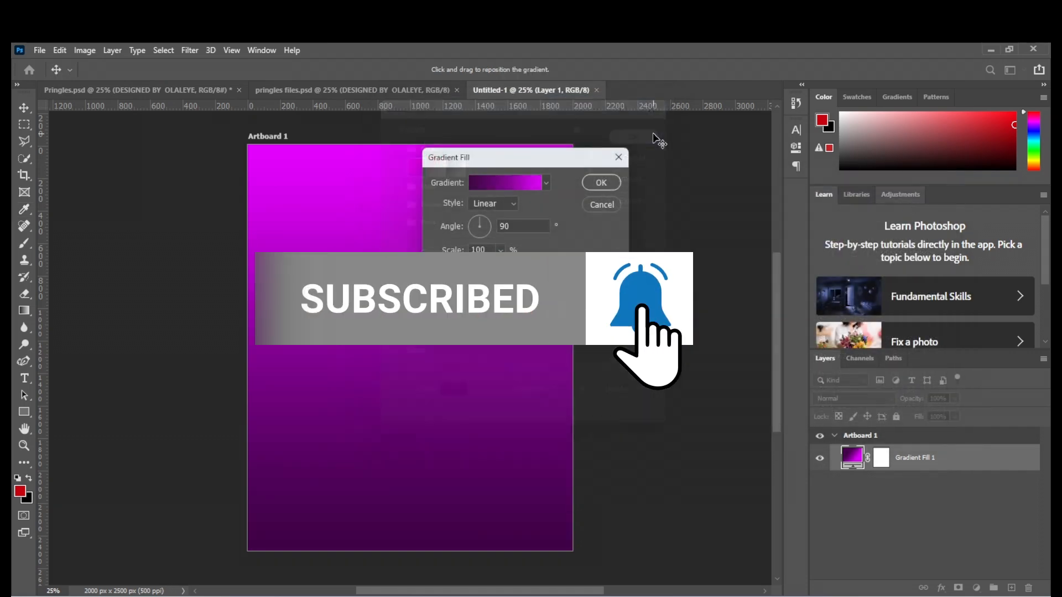
Make the gradient fill Radial with reversed colors and apply it as the artboard's background
left_click(498, 203)
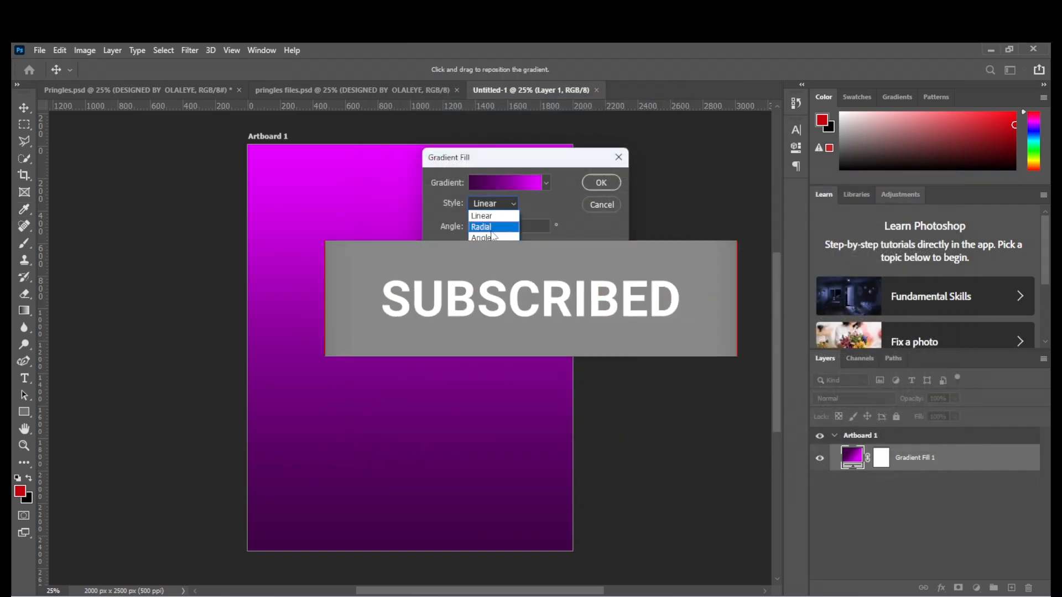
left_click(490, 227)
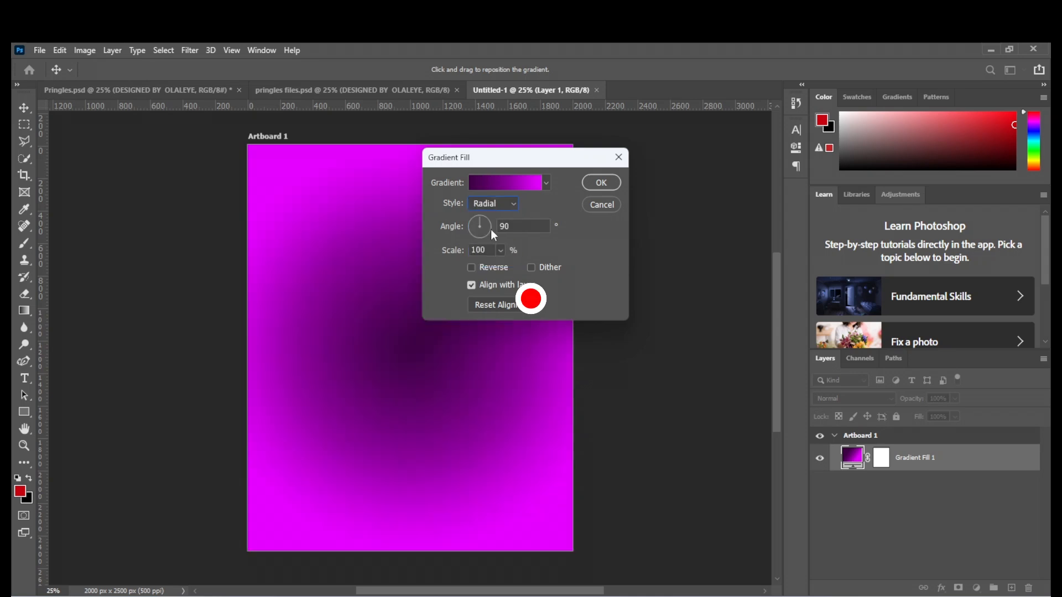
left_click(470, 268)
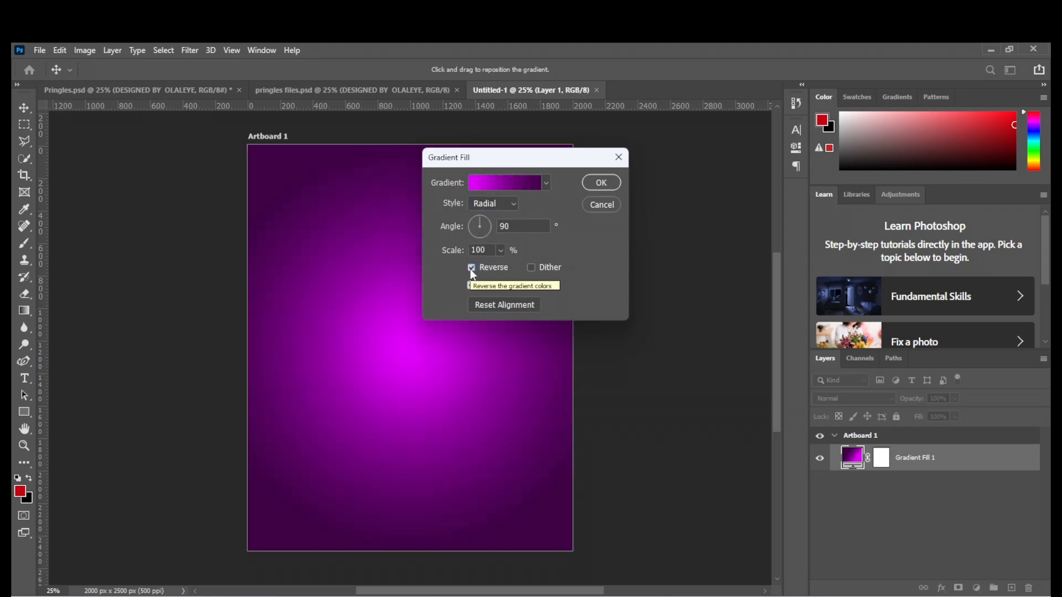
left_click(601, 187)
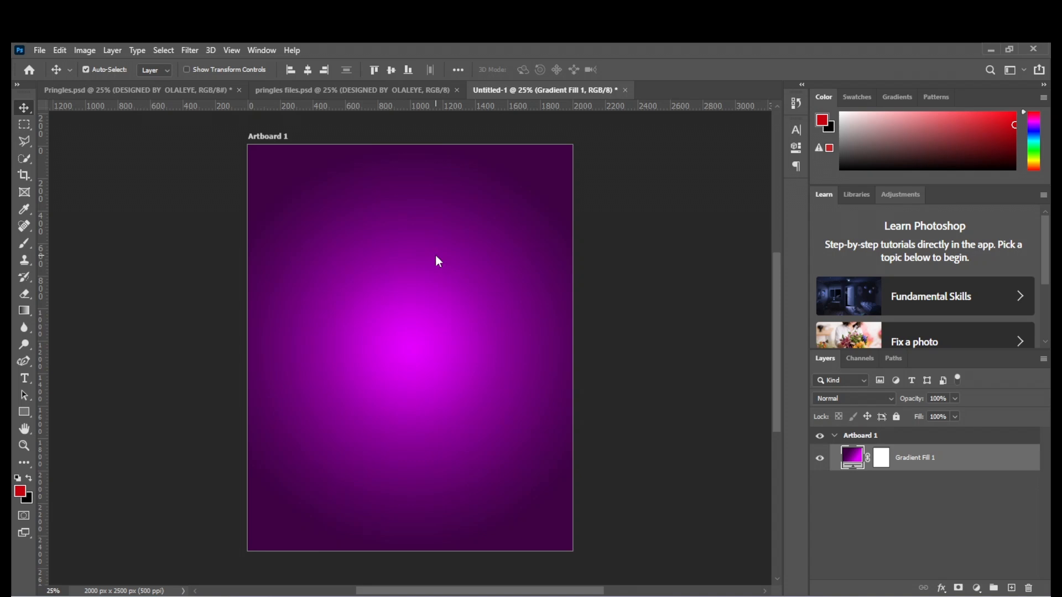
Copy the Grundge BG layer from pringles files.psd into the new document and fit it over the gradient background
left_click(418, 90)
left_click(533, 250)
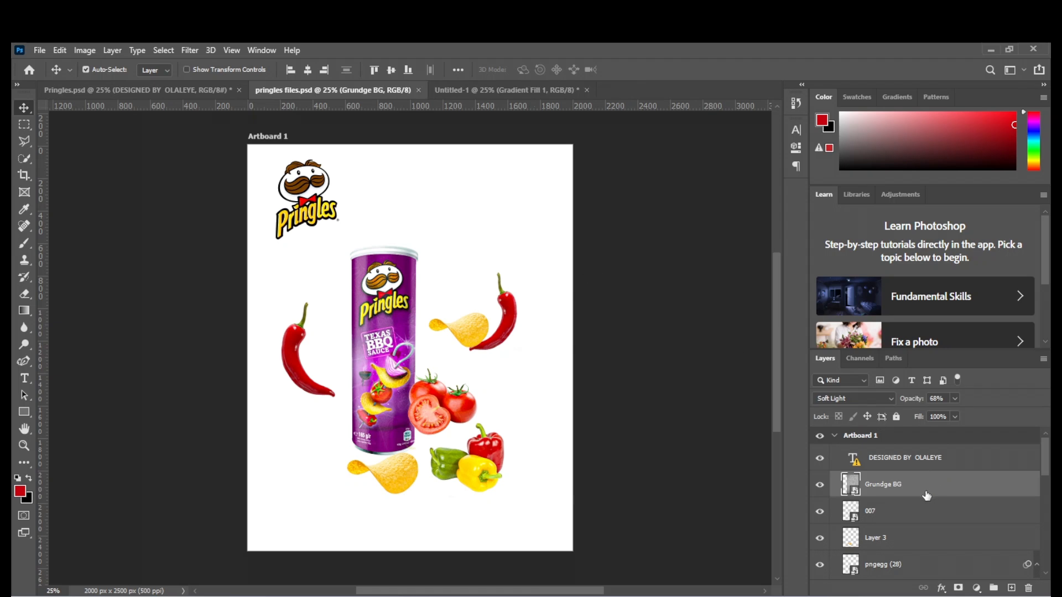
left_click_drag(926, 496, 407, 346)
key("ctrl+t")
key("Return")
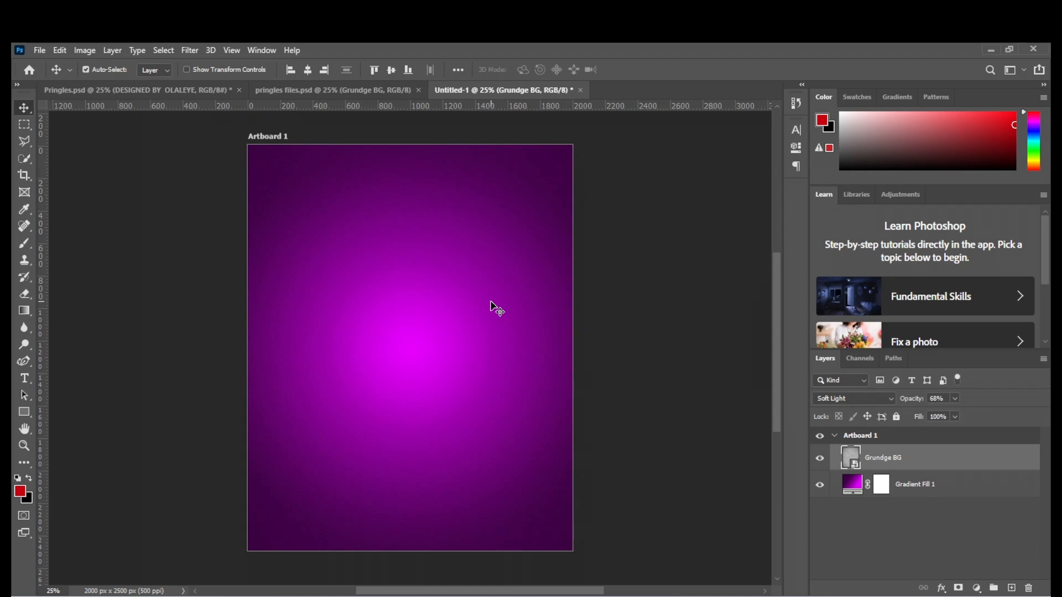
Copy the 007 pattern layer from pringles files.psd into the new document and fit it over the artboard
left_click(375, 92)
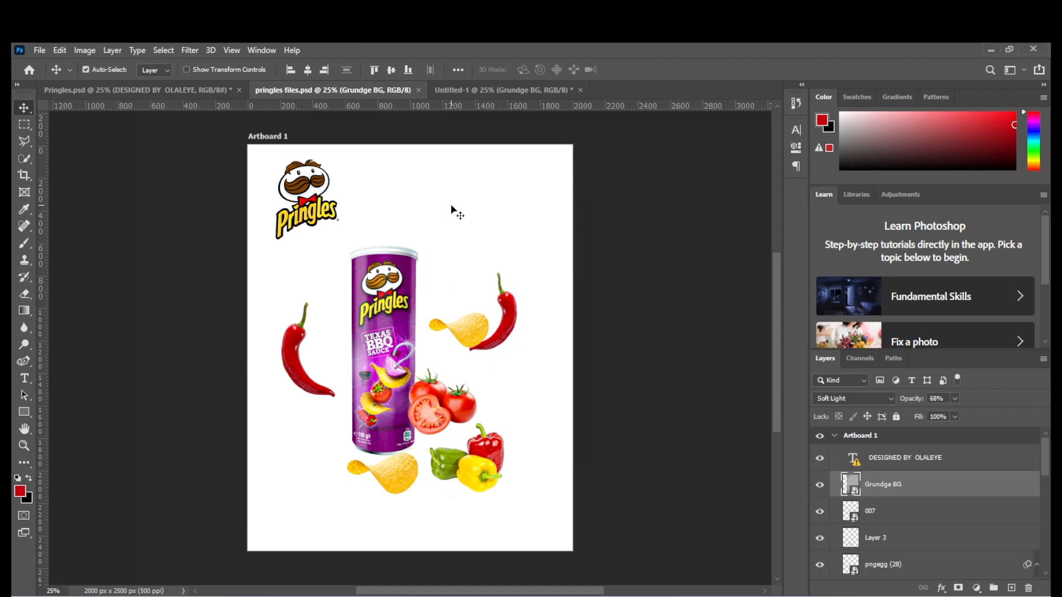
left_click(870, 512)
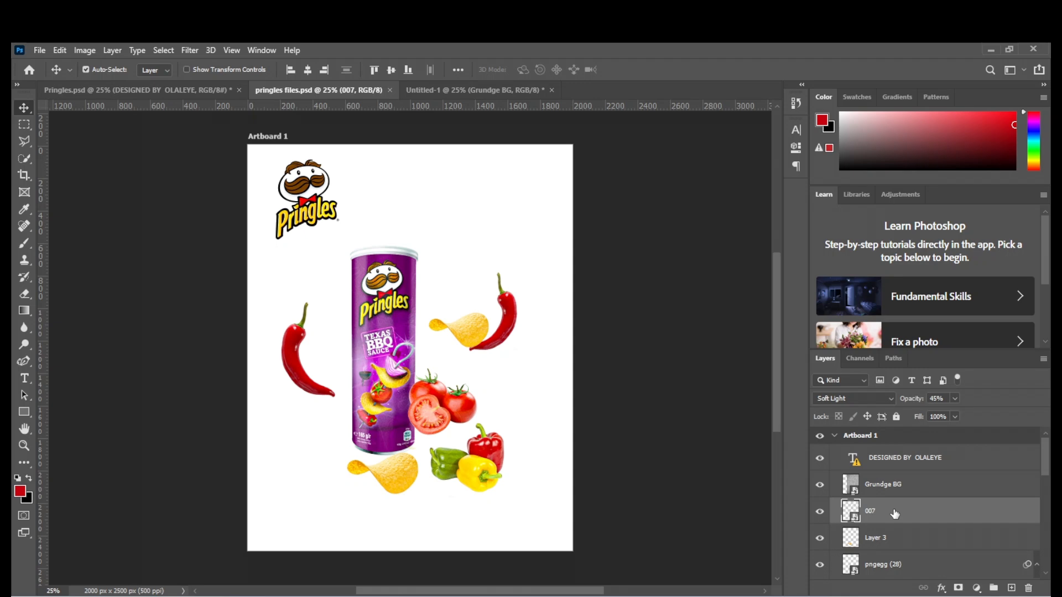
left_click_drag(895, 515, 412, 358)
key("ctrl+t")
key("Return")
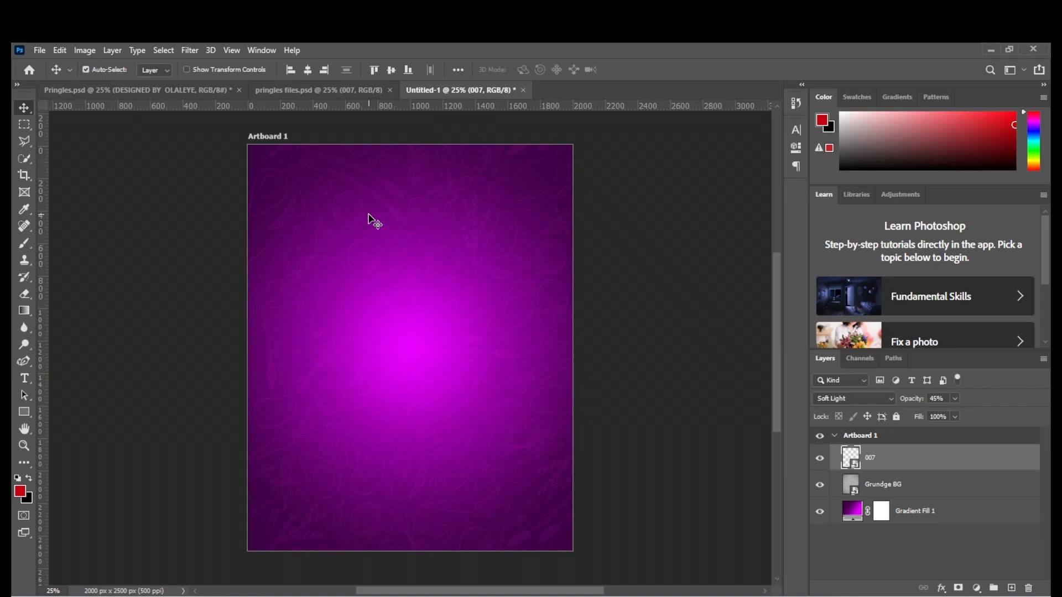
Hide the Grundge BG and 007 layers in pringles files.psd, and copy the Pringles can to the center of the new artboard
left_click(355, 91)
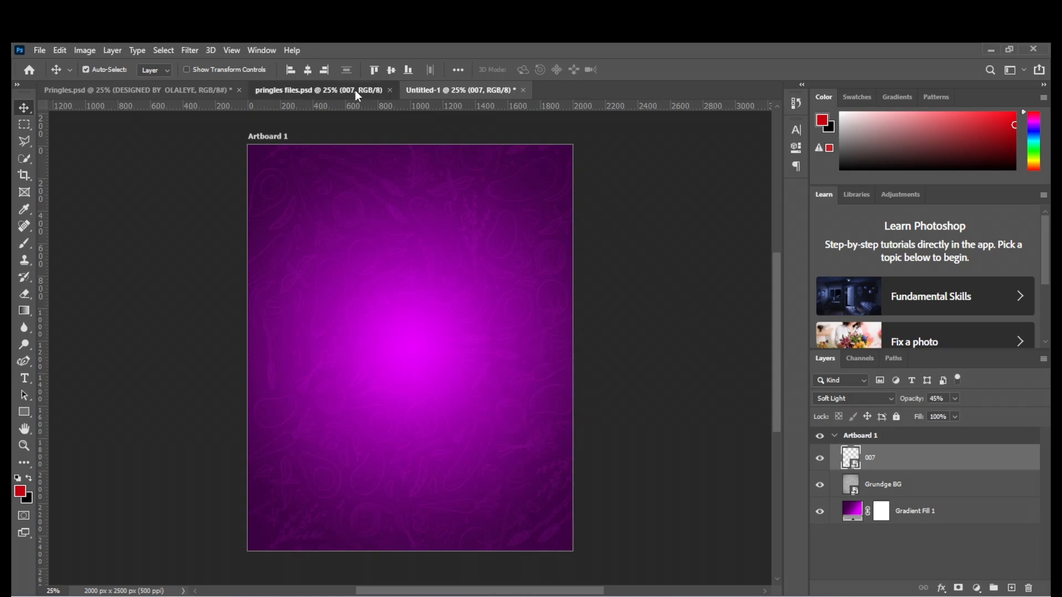
left_click(388, 314)
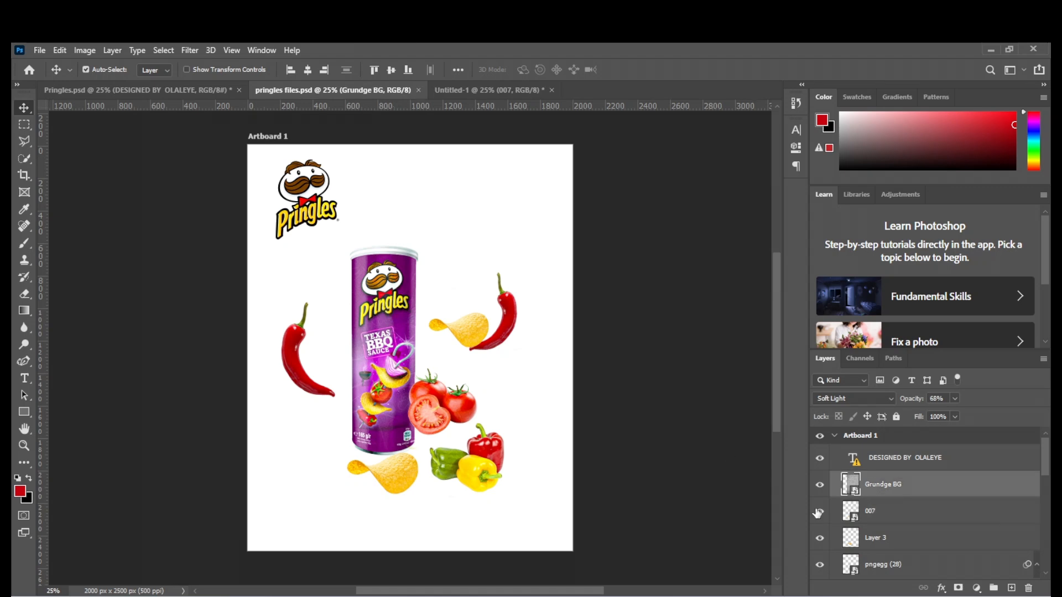
left_click(819, 487)
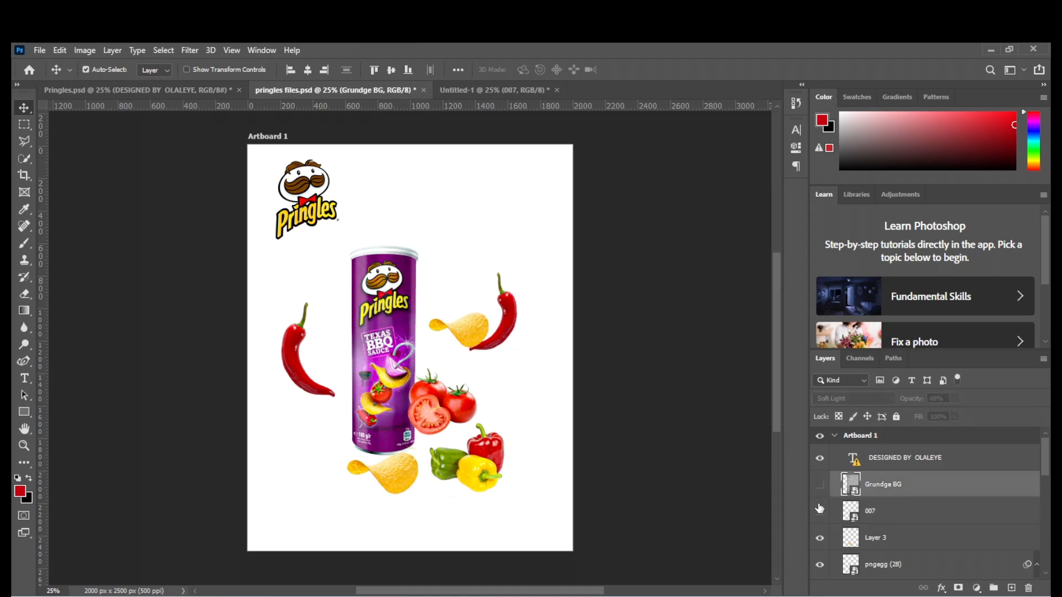
left_click(819, 509)
left_click_drag(396, 332, 490, 90)
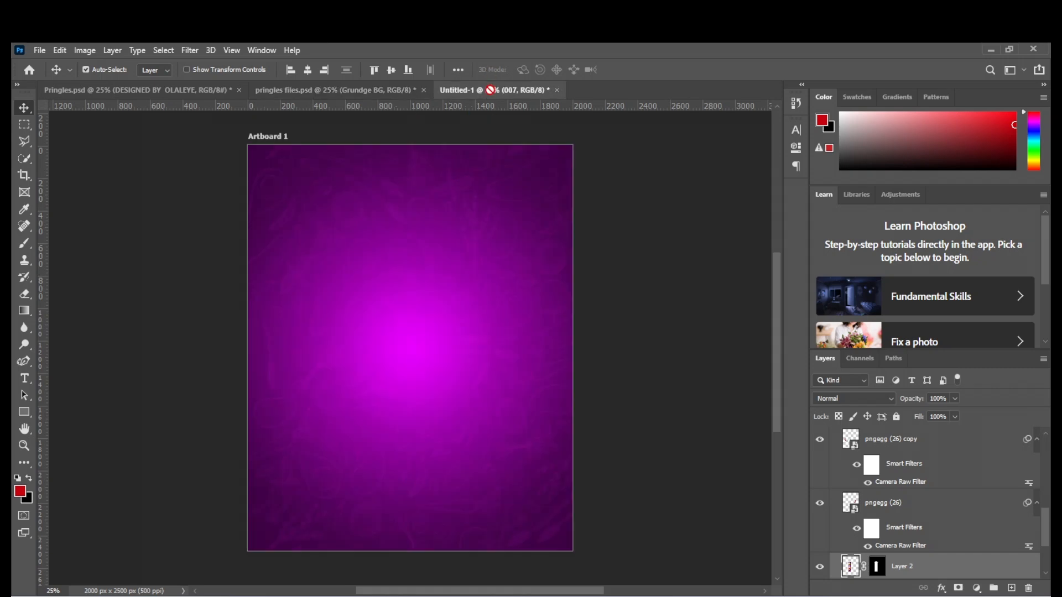
mouse_move(417, 363)
left_mouse_down()
mouse_move(398, 359)
mouse_move(407, 355)
left_mouse_up()
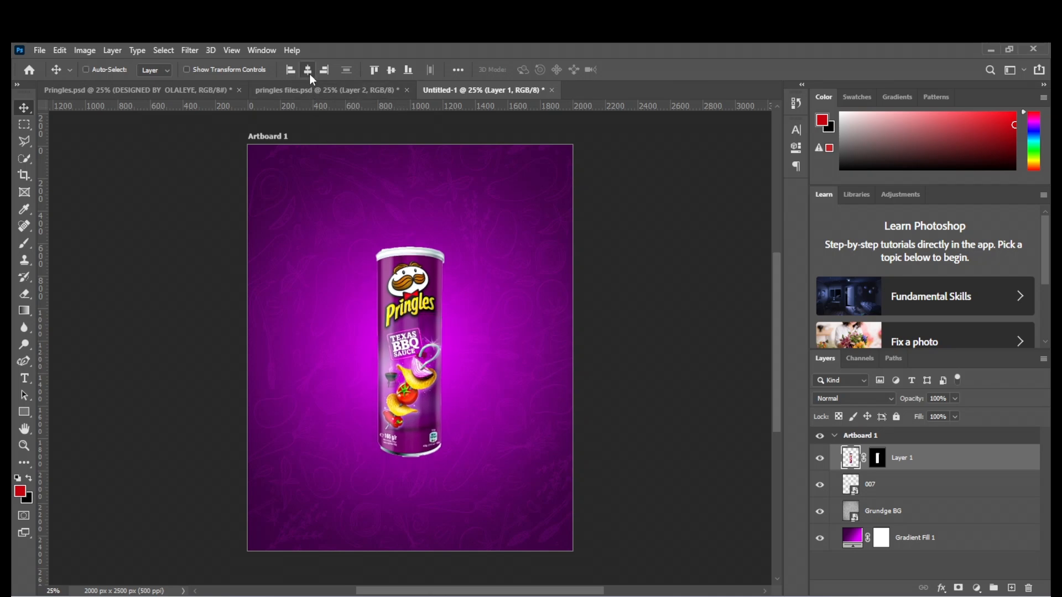
Enlarge the Pringles can proportionally and position it in the middle of the artboard
key("ctrl+t")
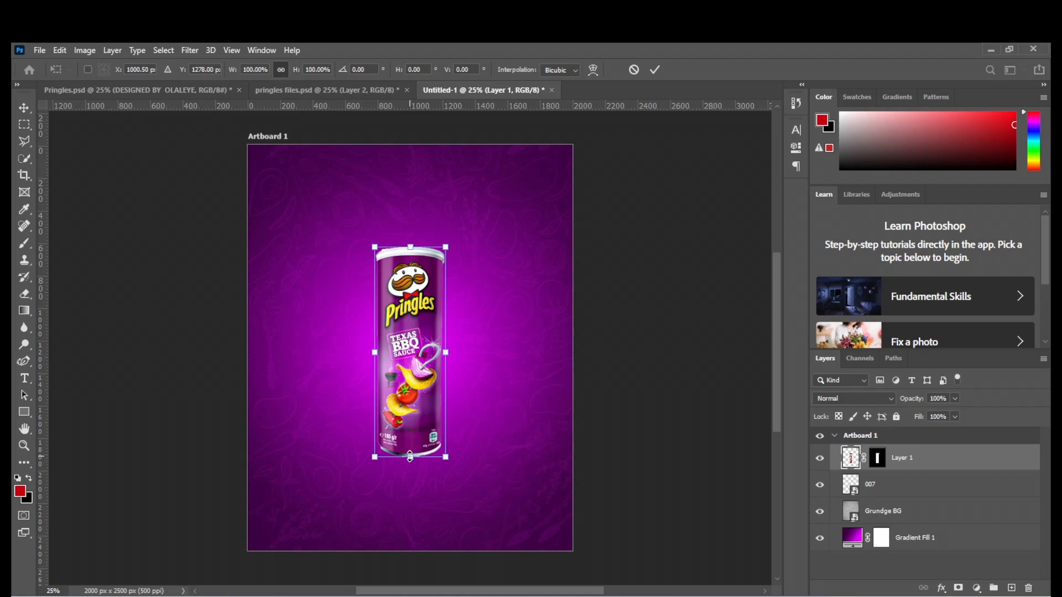
left_click_drag(410, 457, 410, 501)
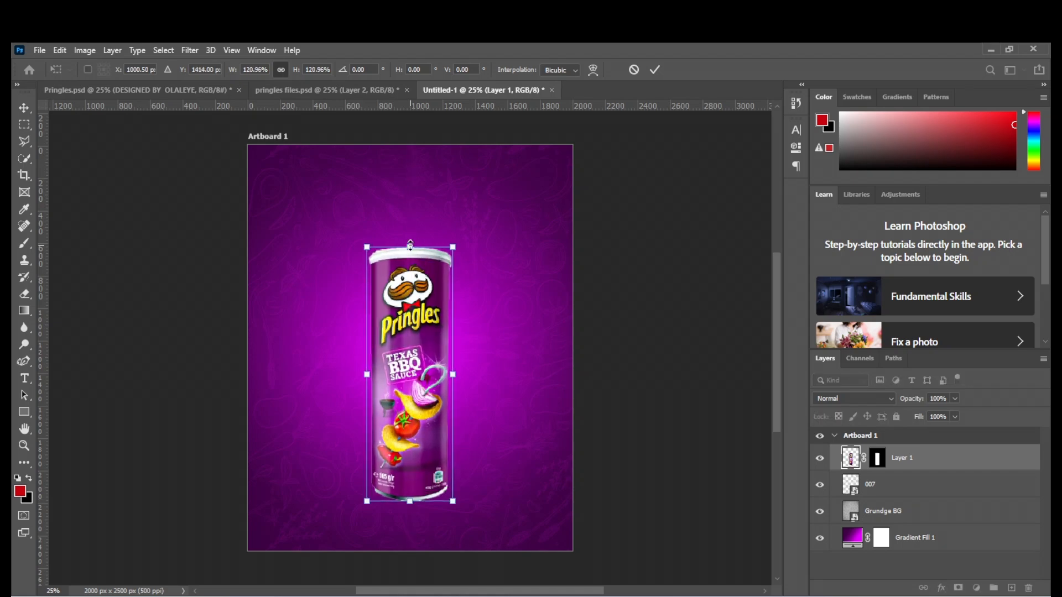
left_click_drag(410, 245, 410, 209)
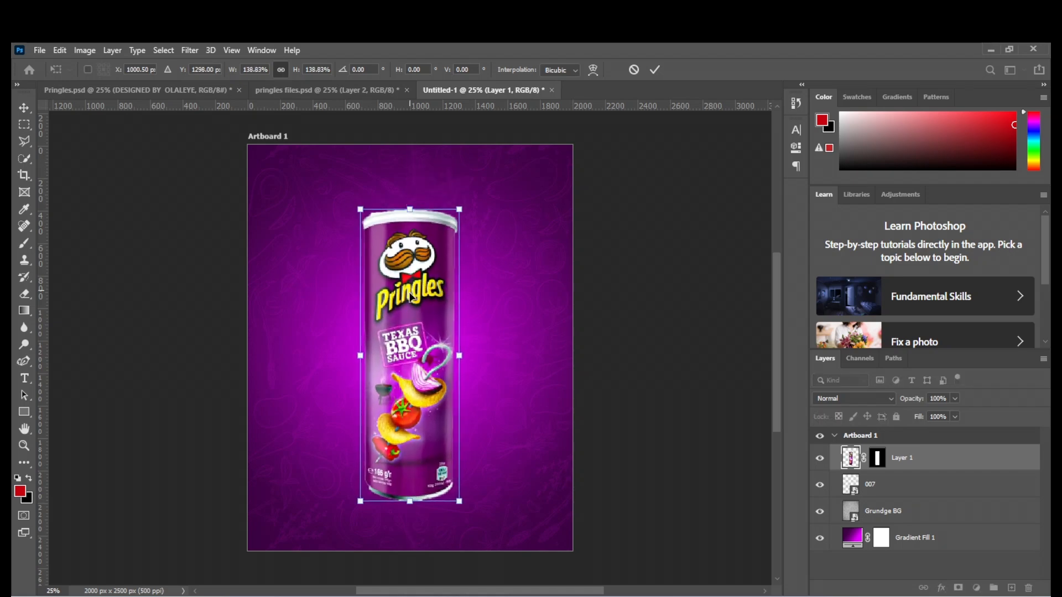
left_click_drag(412, 296, 413, 287)
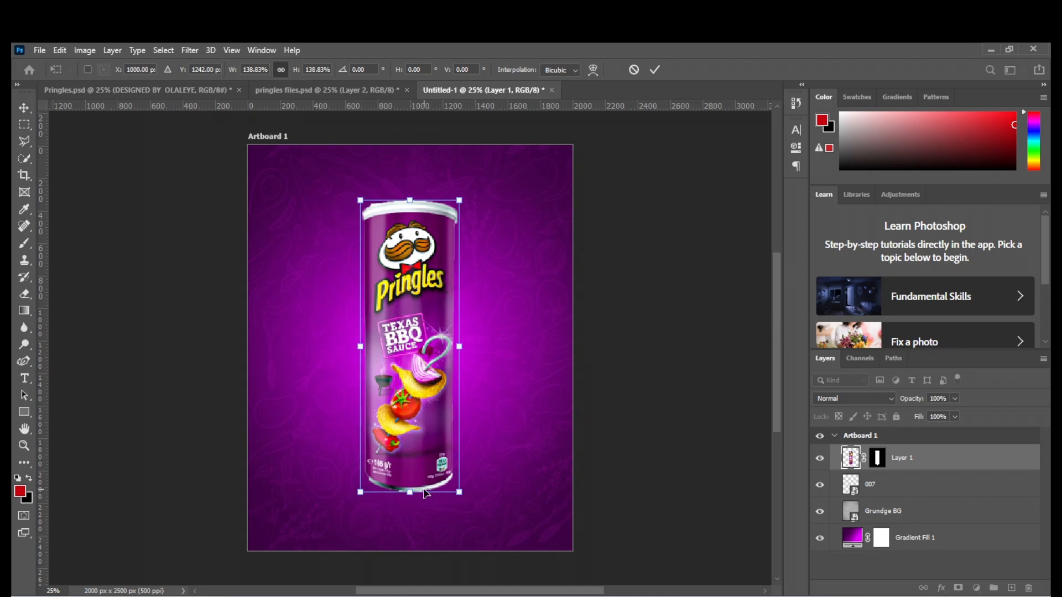
left_click_drag(413, 492, 412, 470)
key("Return")
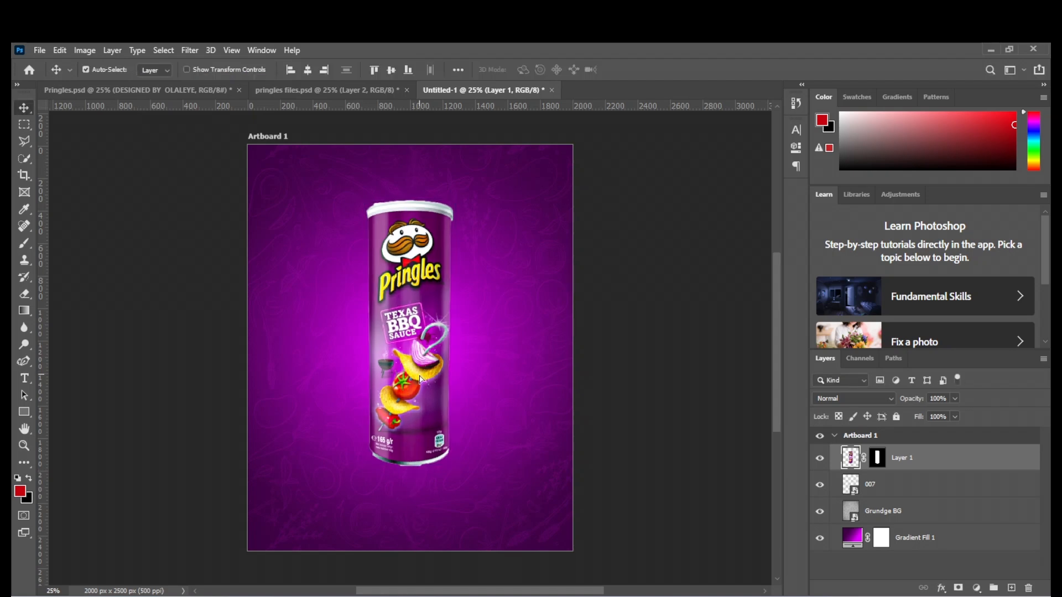
mouse_move(419, 378)
left_mouse_down()
mouse_move(420, 391)
mouse_move(419, 381)
left_mouse_up()
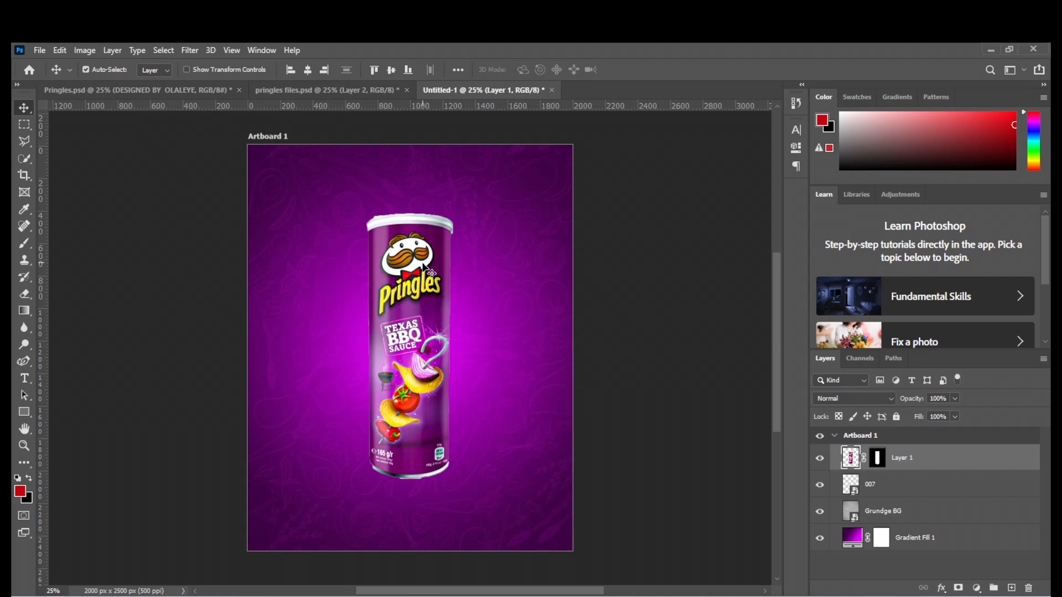
Copy the Pringles logo from pringles files.psd into the poster's upper-left corner and scale it down slightly
left_click(335, 87)
left_click_drag(299, 199, 437, 95)
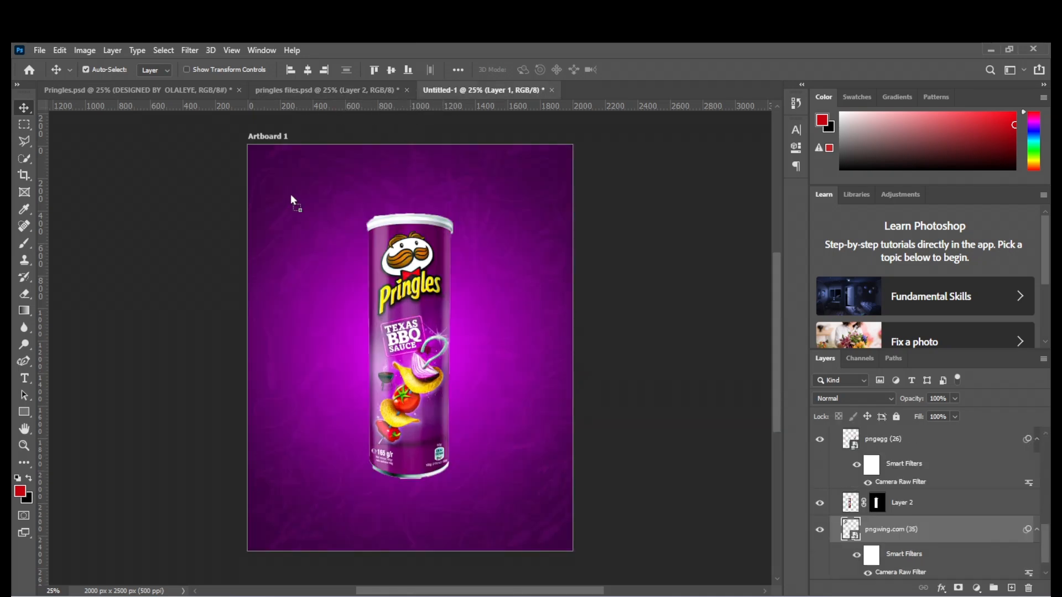
left_click_drag(291, 194, 293, 197)
key("ctrl+t")
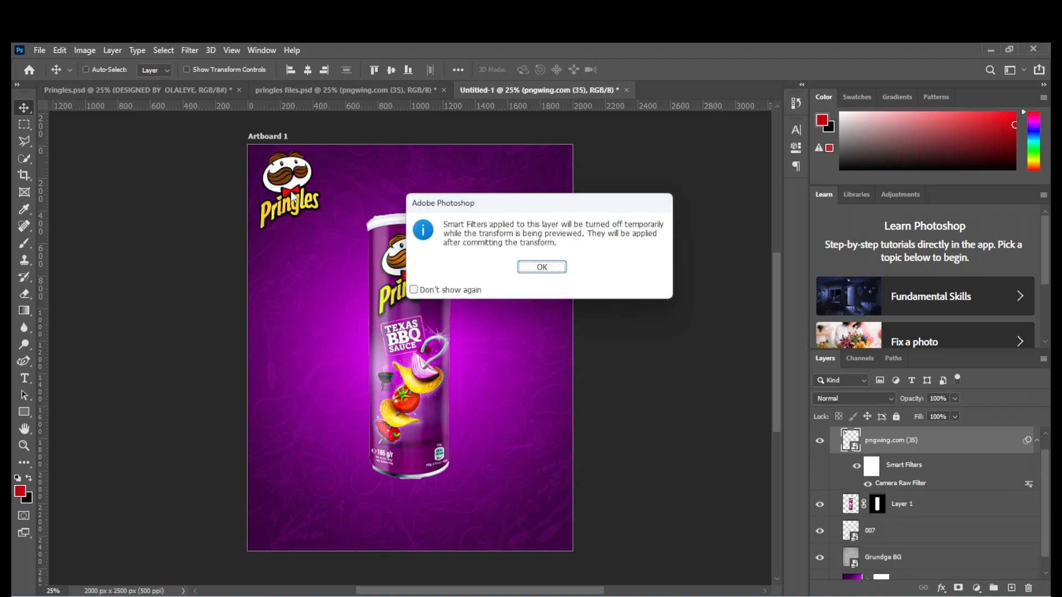
key("Return")
left_click_drag(321, 189, 292, 195)
key("Return")
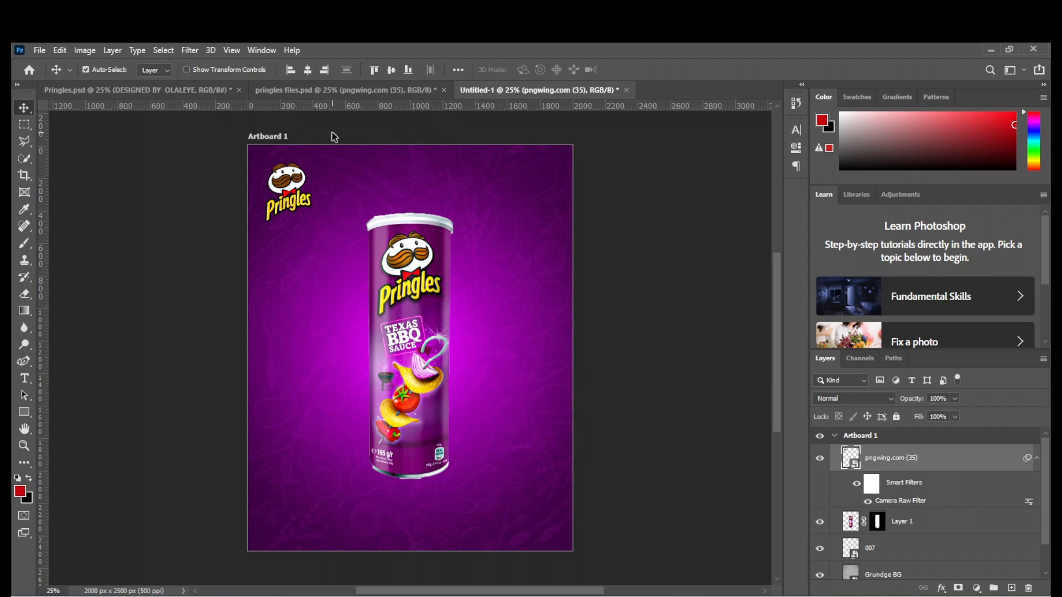
Copy the chip beside the right chili in pringles files.psd into the poster, overlapping the can's lower right edge
left_click(350, 94)
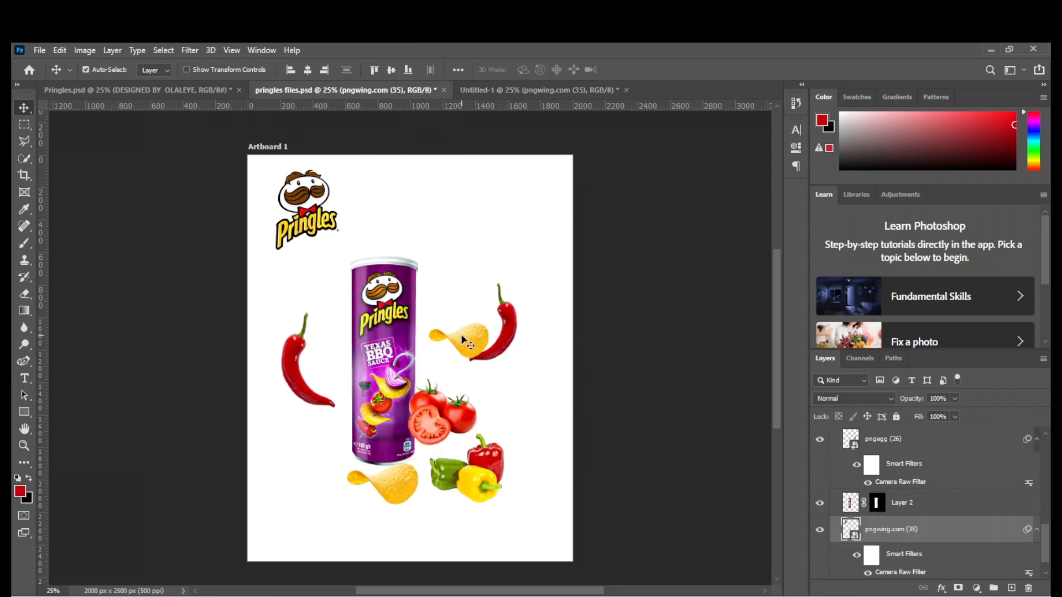
left_click(461, 335)
left_click_drag(462, 336, 466, 205)
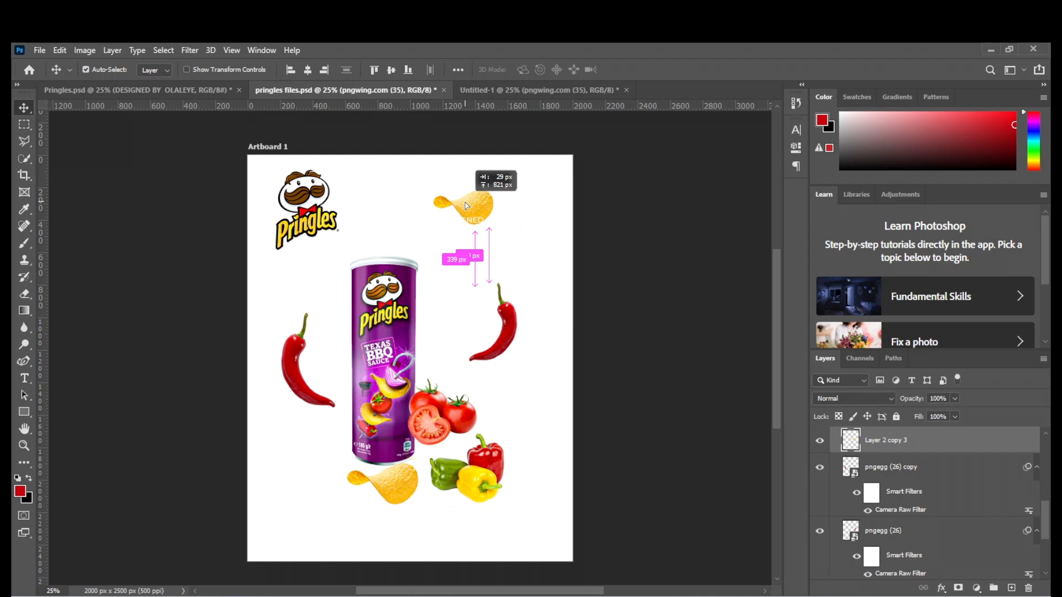
left_click_drag(466, 206, 487, 86)
left_click_drag(478, 278, 457, 380)
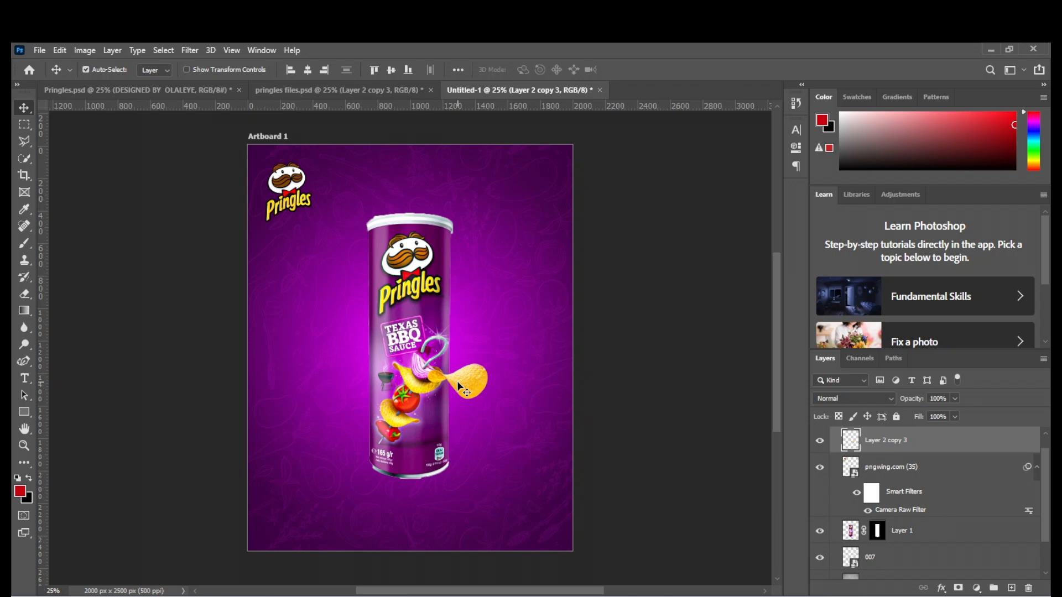
Duplicate the chip, enlarge the copy to about 210%, and place it over the can's lower left side
key("ctrl+j")
key("ctrl+t")
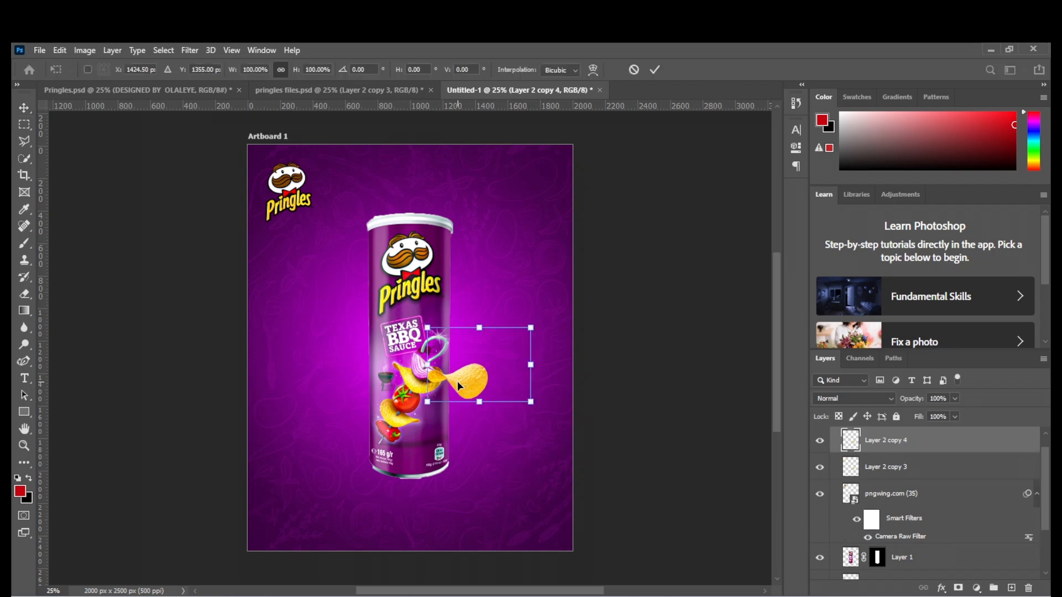
left_click_drag(427, 365, 314, 366)
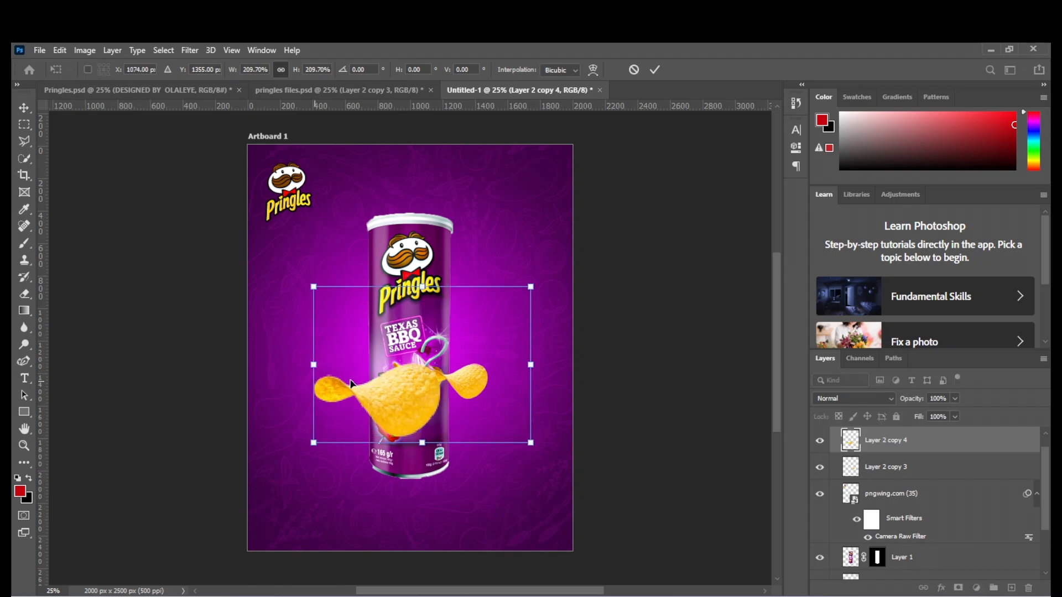
left_click_drag(390, 382, 334, 388)
key("Return")
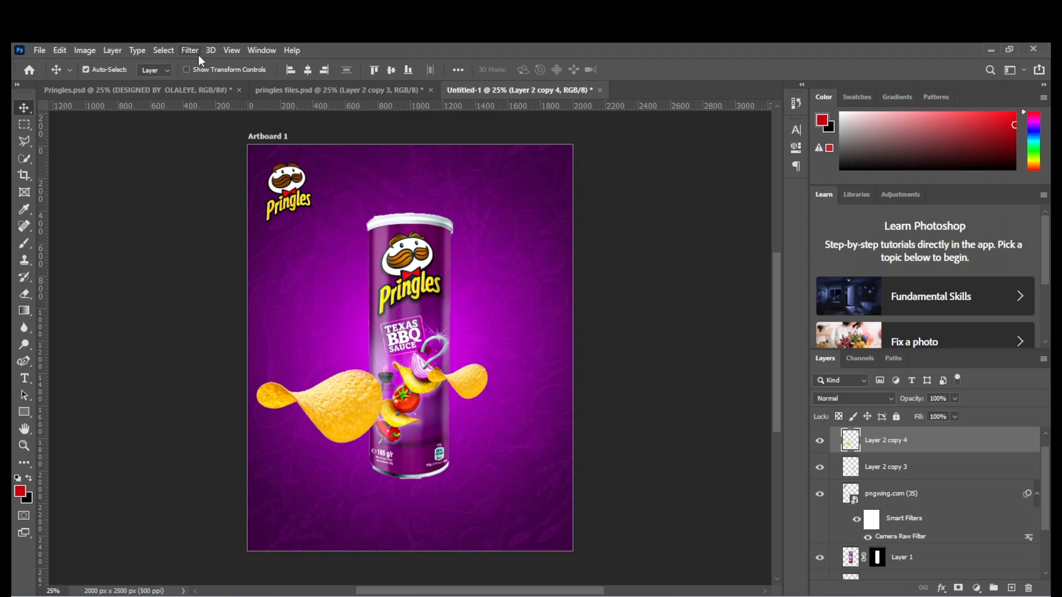
Show the Layer 2 copy 2 chip in Pringles.psd as a reference, and move the new poster's large chip up slightly
left_click(207, 96)
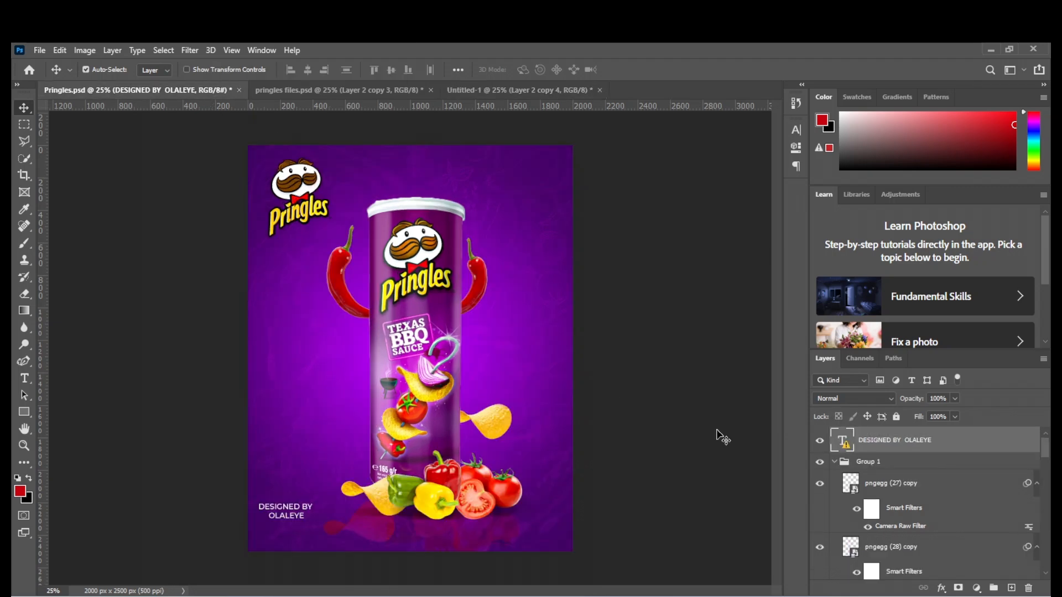
left_click_drag(1045, 449, 1046, 505)
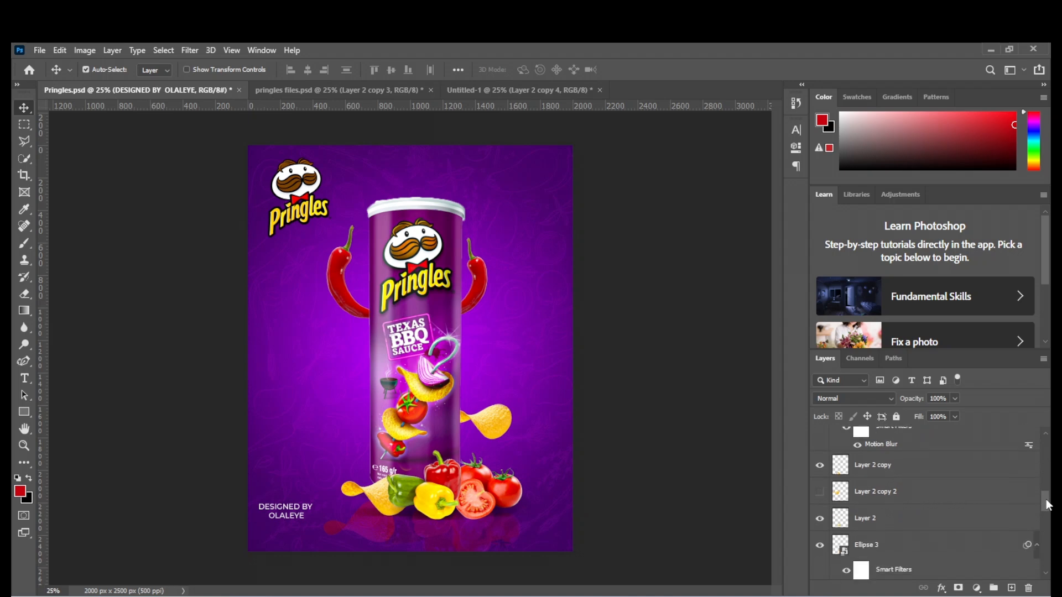
left_click(819, 492)
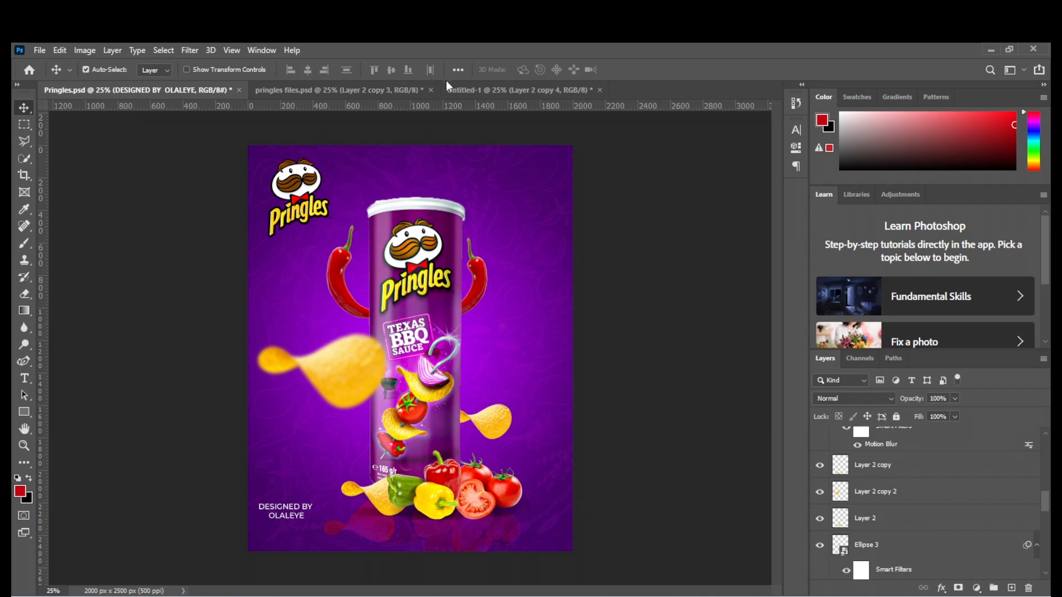
left_click(457, 89)
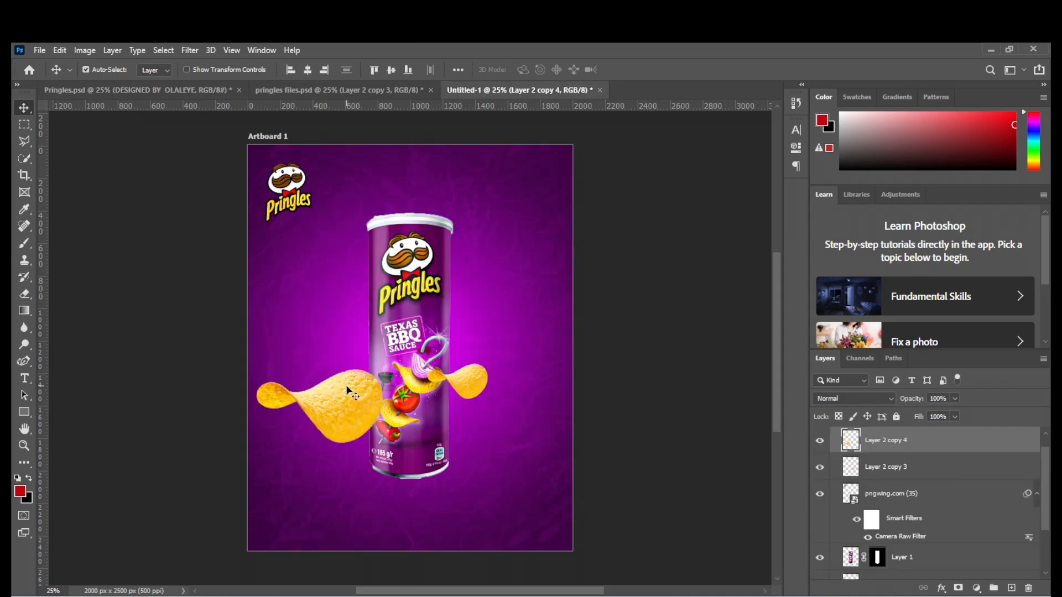
left_click_drag(353, 394, 354, 381)
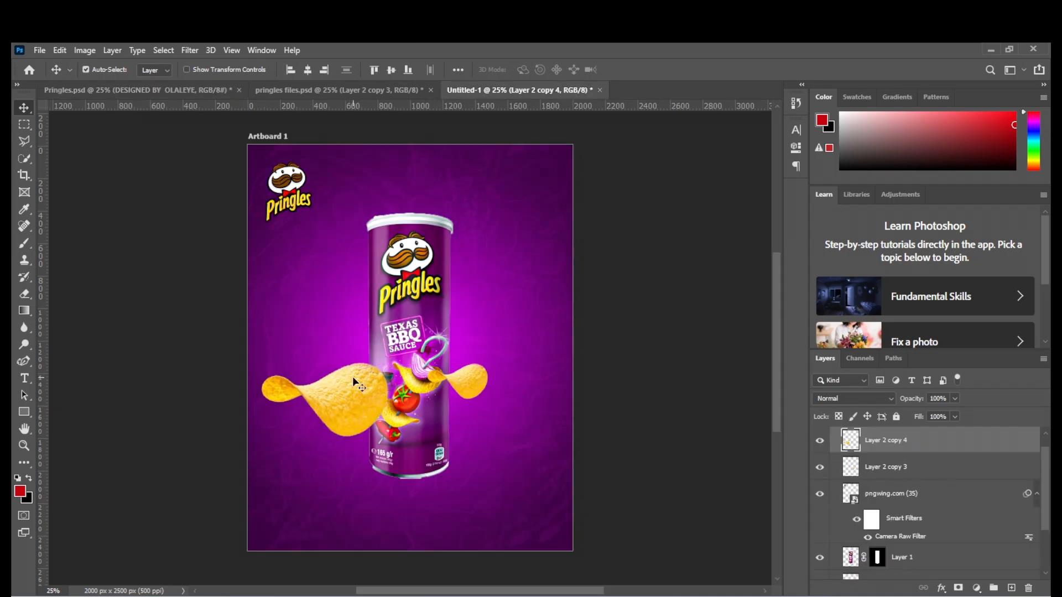
Apply a Gaussian Blur with a 9.0 pixel radius to the large chip on the can's left side
left_click(194, 46)
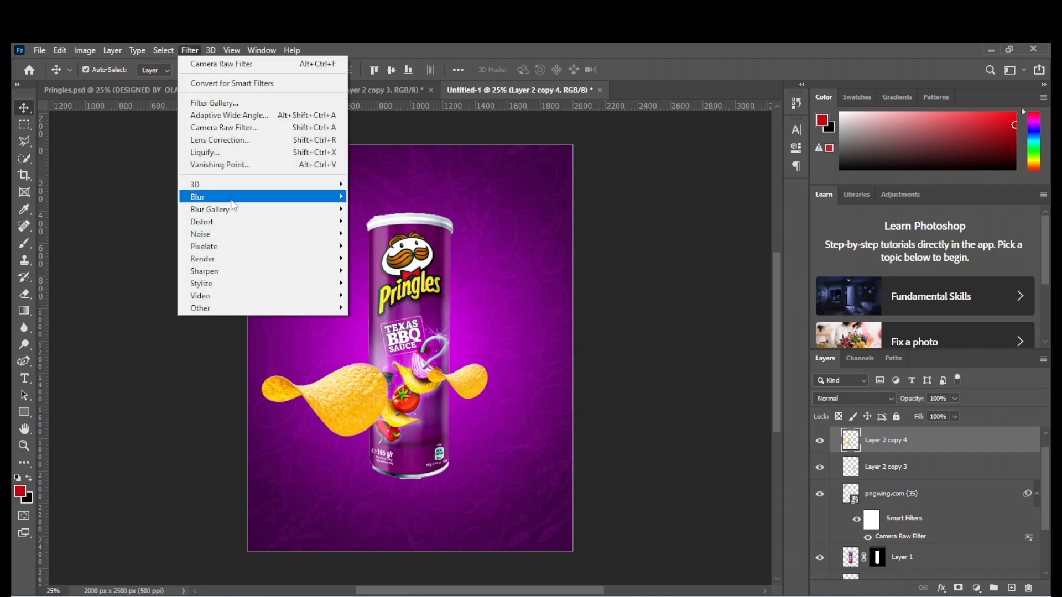
mouse_move(232, 202)
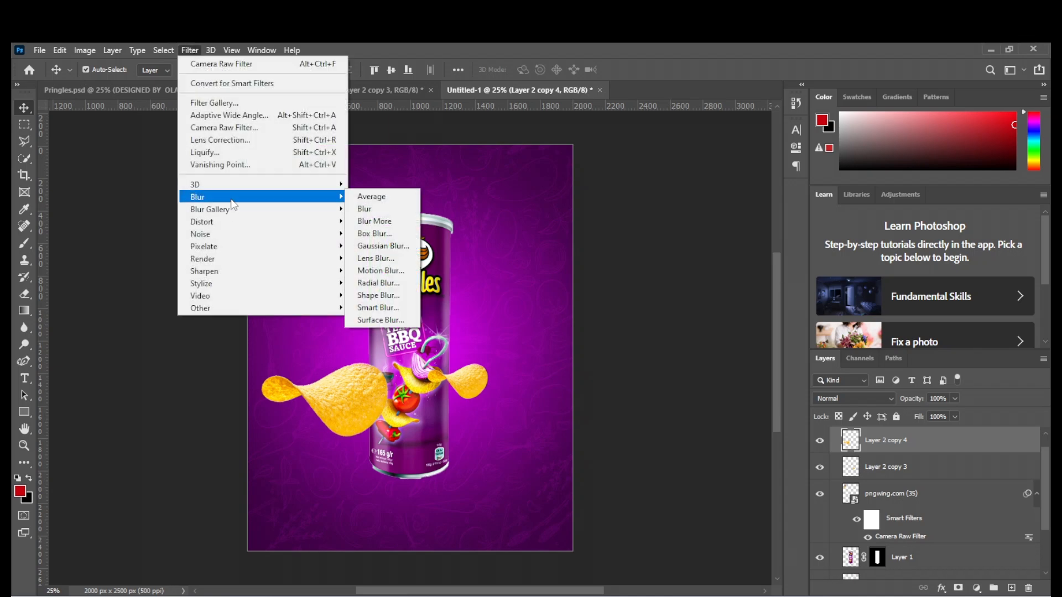
left_click(378, 247)
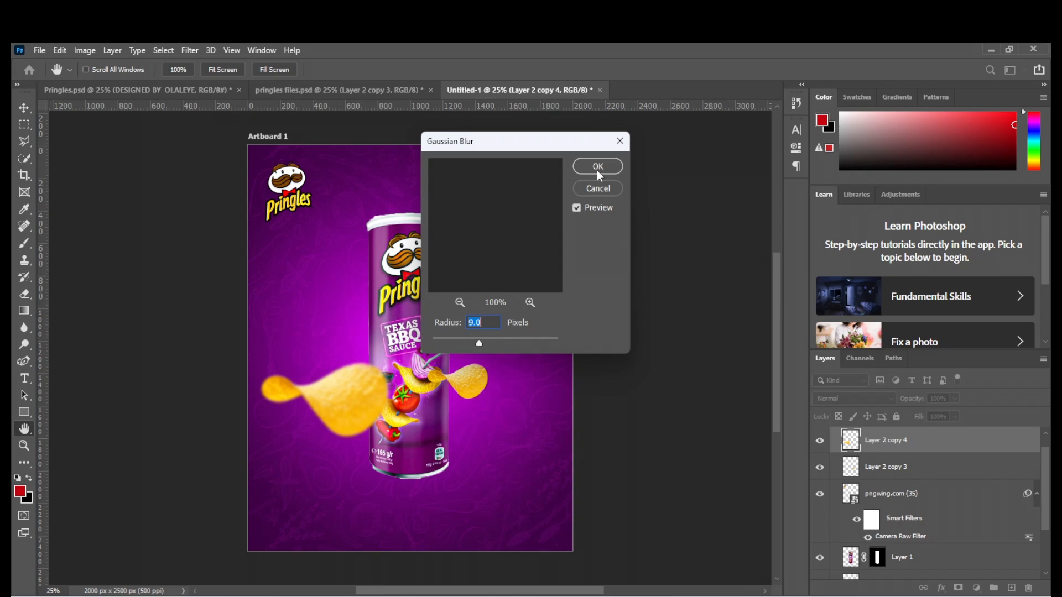
left_click(598, 167)
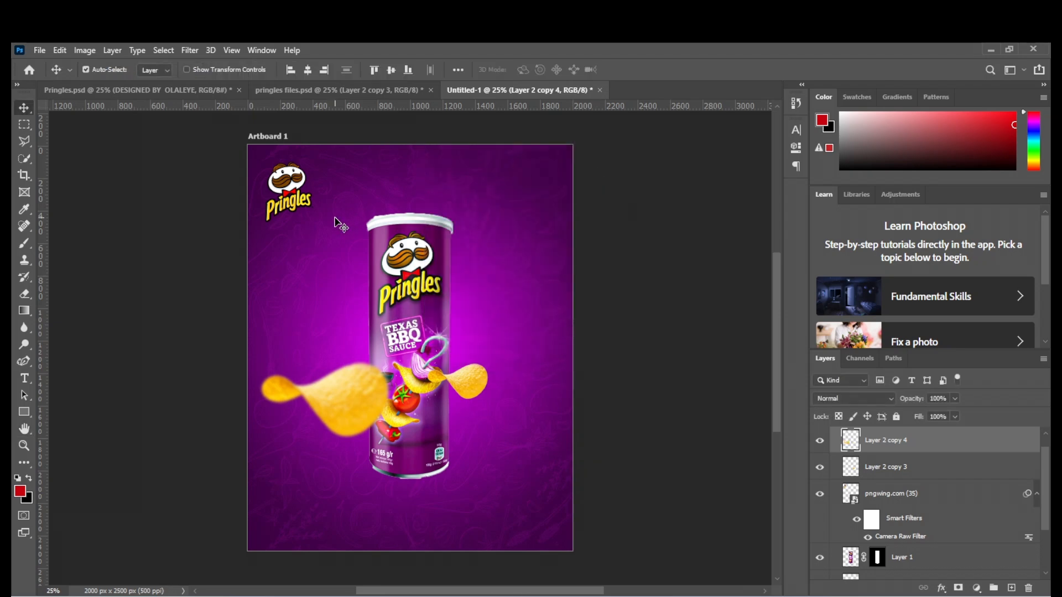
Copy the right chili from pringles files.psd to the can's upper right side and place its layer beneath the can layer
left_click(341, 94)
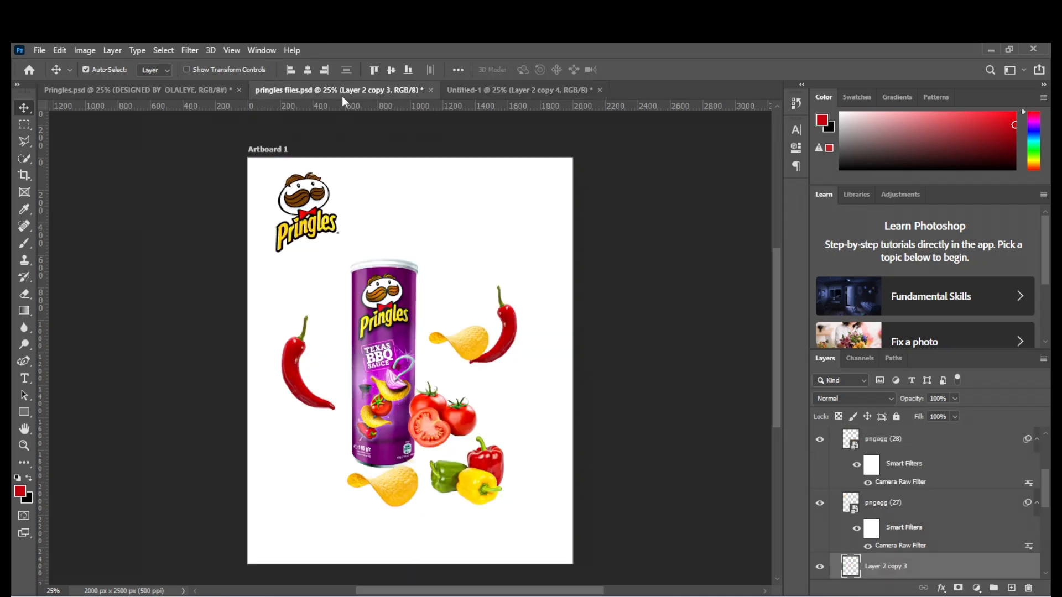
left_click_drag(514, 314, 503, 97)
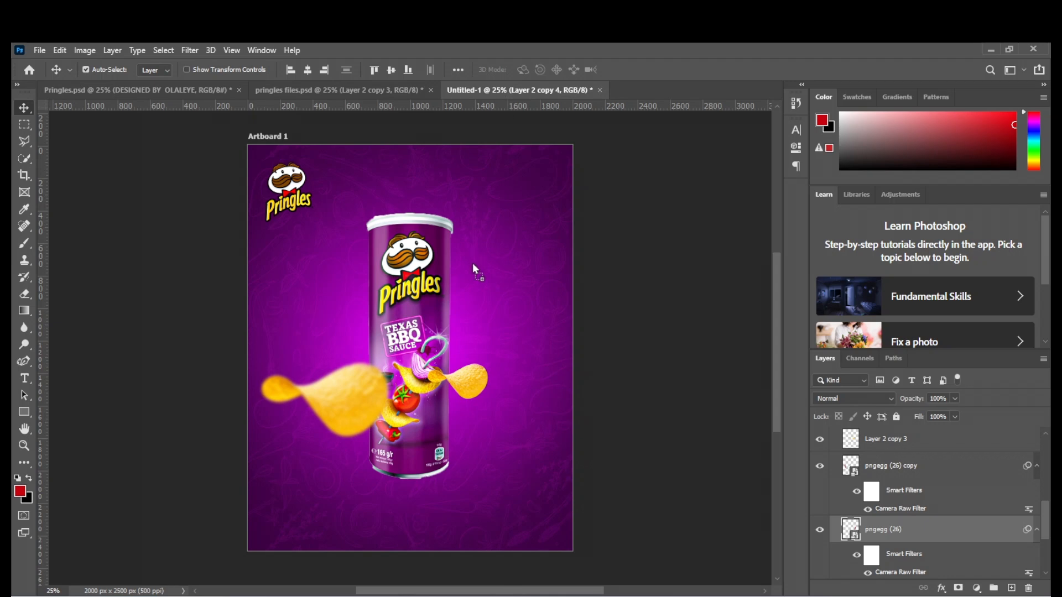
left_click_drag(472, 263, 465, 273)
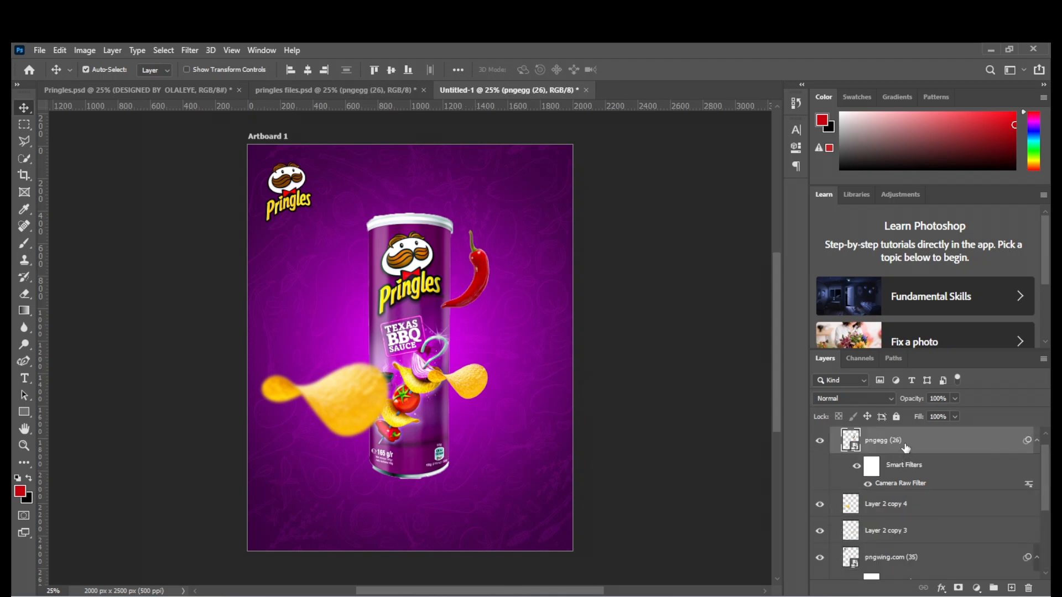
left_click_drag(903, 446, 905, 565)
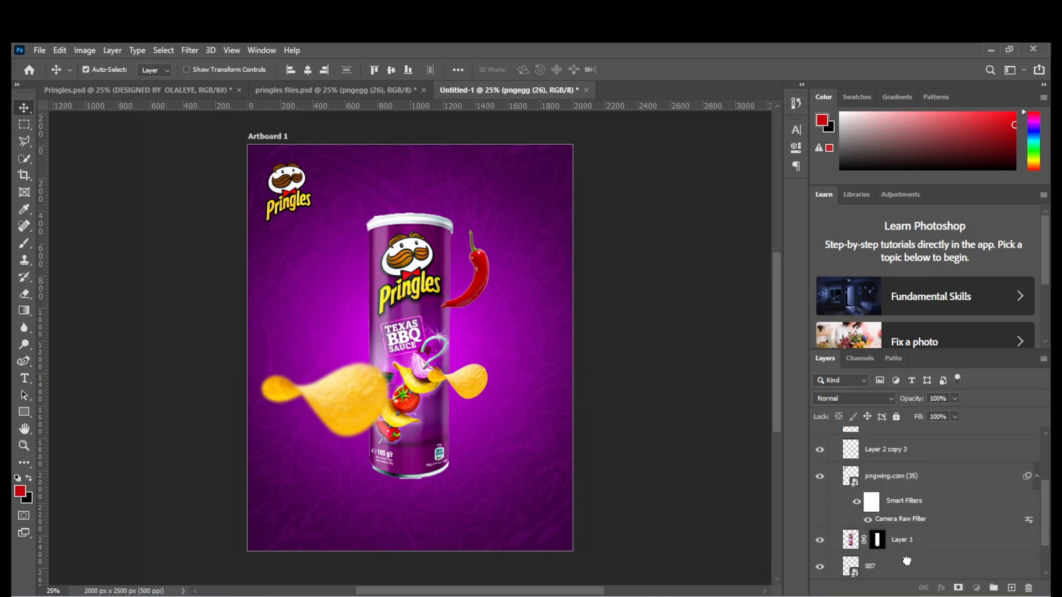
mouse_move(475, 283)
left_mouse_down()
mouse_move(456, 278)
mouse_move(476, 277)
left_mouse_up()
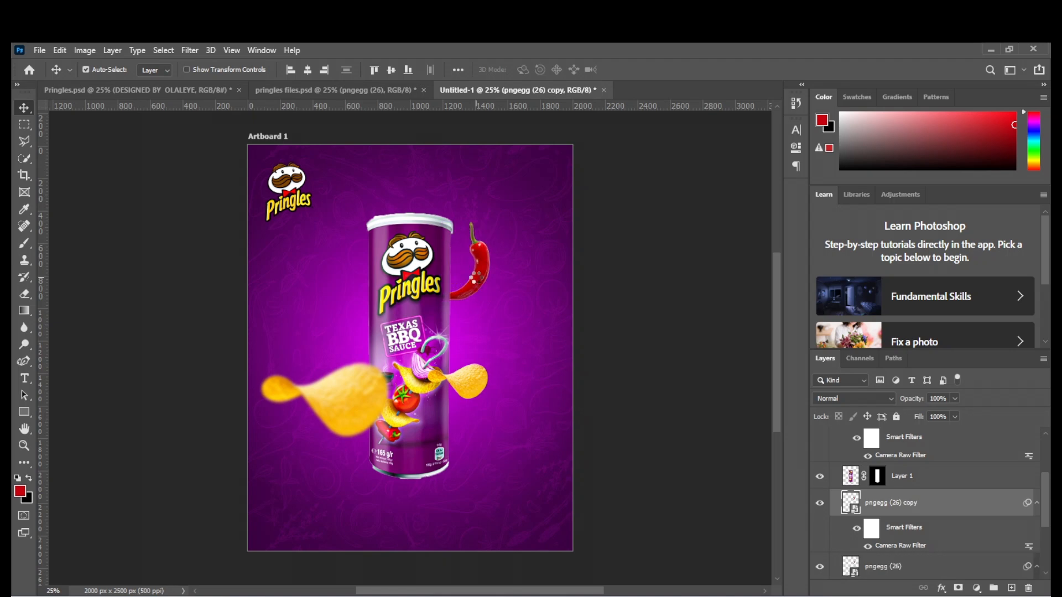
Duplicate the chili and shift the copy horizontally to the can's left side
key("shift+Left")
key("shift+Left")
key("shift+Left")
key("shift+Left")
key("shift+Left")
key("shift+Left")
key("shift+Left")
key("shift+Left")
key("shift+Left")
key("shift+Left")
key("shift+Left")
key("shift+Left")
key("shift+Left")
key("shift+Left")
key("shift+Left")
key("shift+Left")
key("shift+Left")
key("shift+Left")
key("shift+Left")
key("shift+Left")
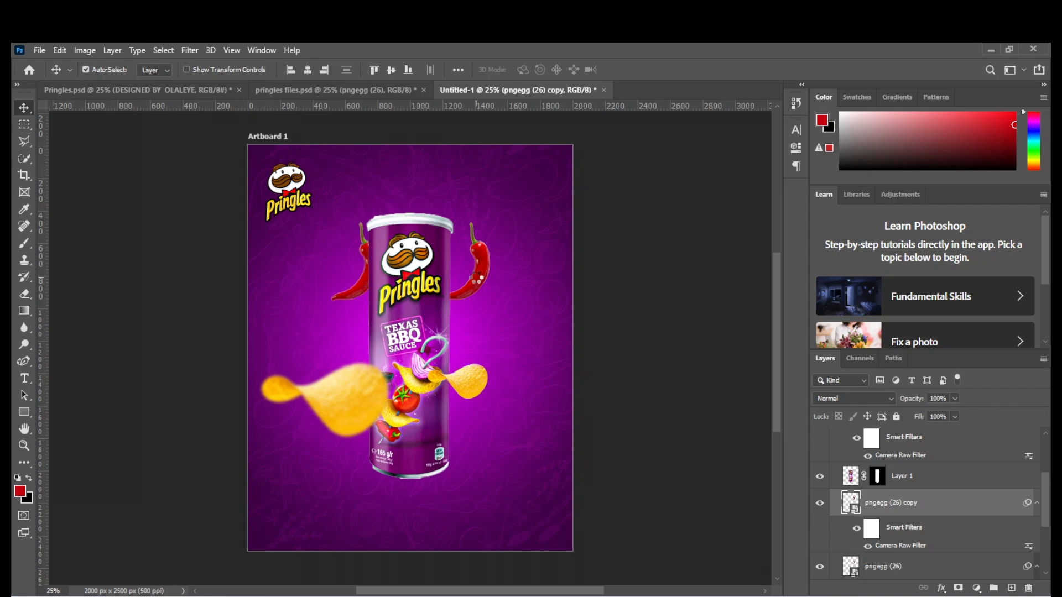
key("shift+Left")
Flip the chili copy horizontally and position it against the can's left edge, mirroring the right chili
key("ctrl+t")
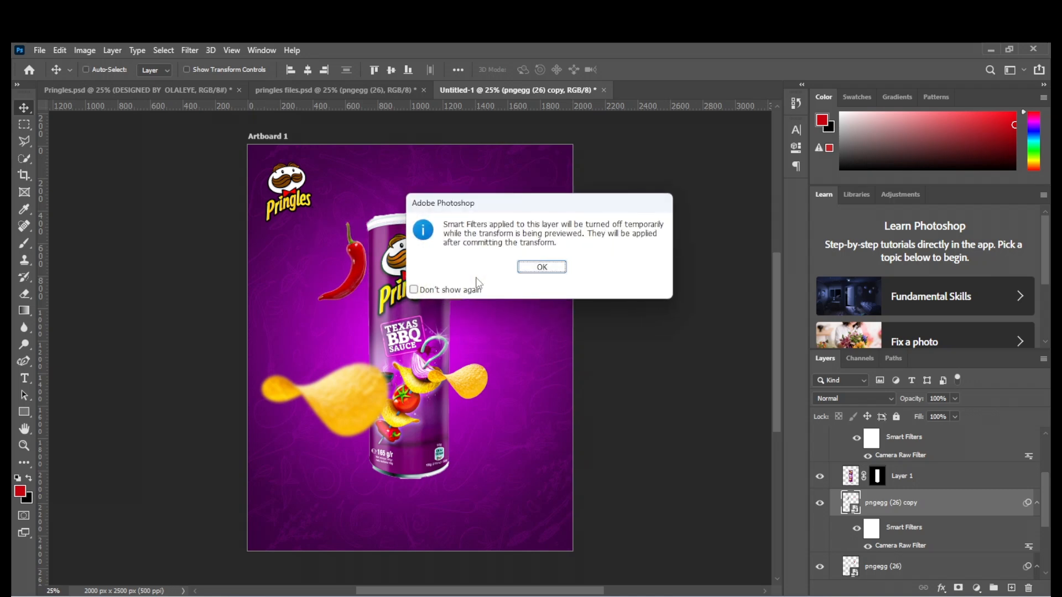
key("Return")
right_click(342, 253)
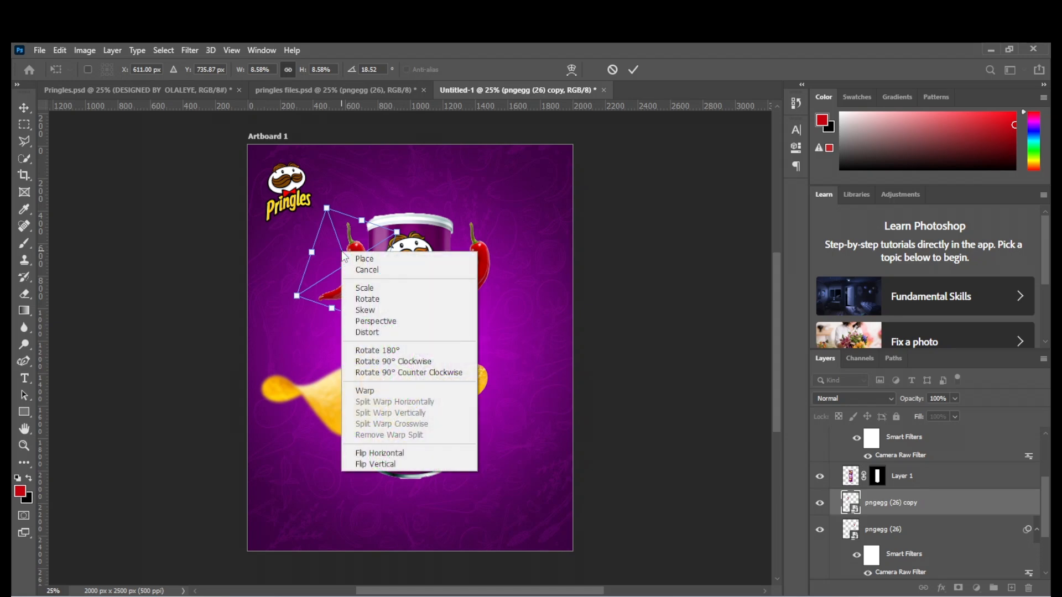
left_click(380, 453)
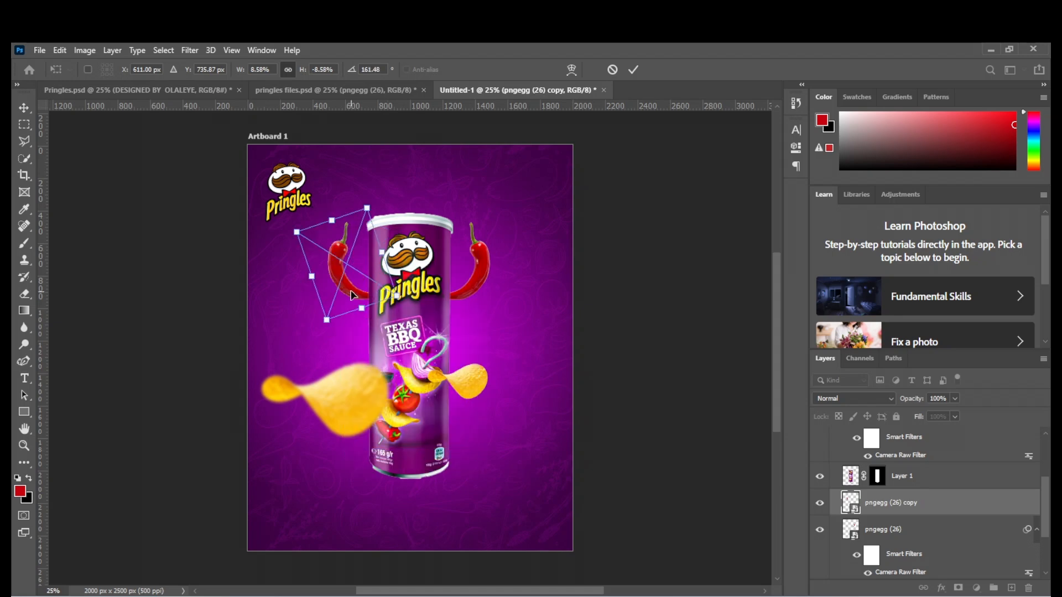
key("Return")
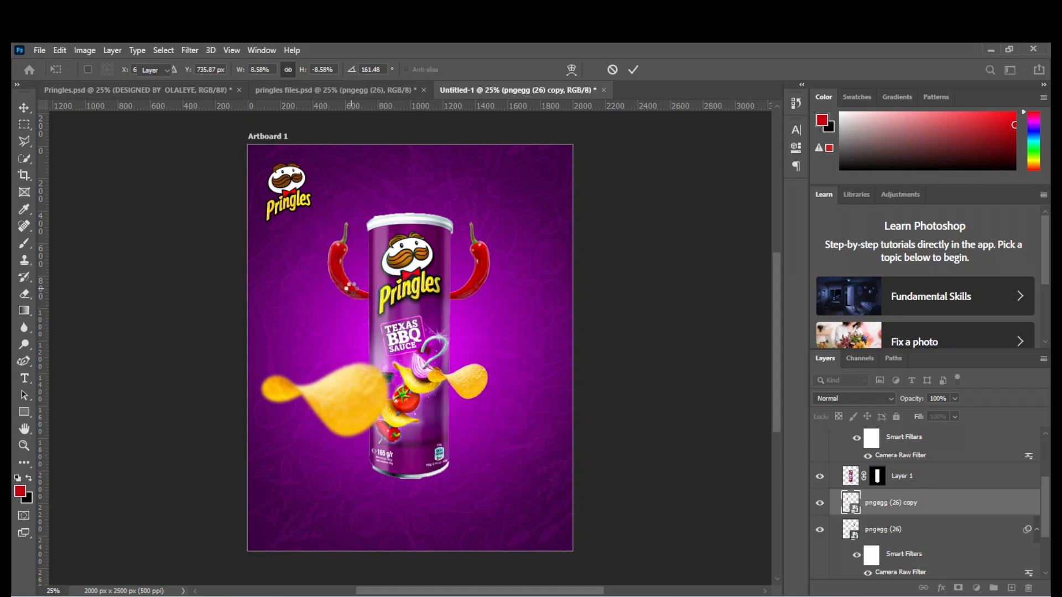
left_click_drag(351, 288, 356, 289)
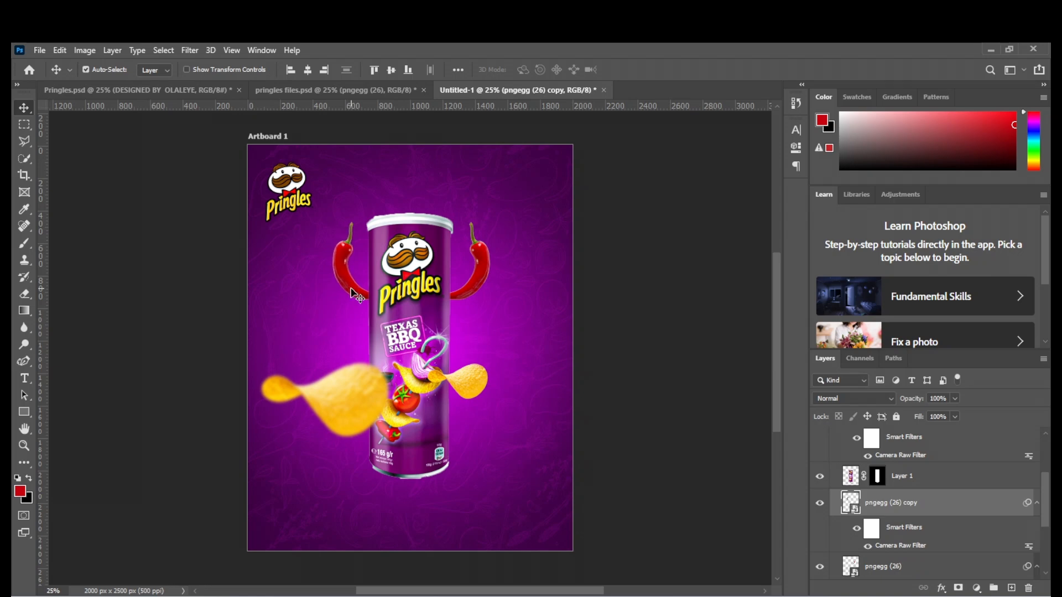
Nudge the right chili horizontally toward the can until it sits against the can's right edge
left_click(484, 255)
key("shift+Left")
key("shift+Left")
key("shift+Left")
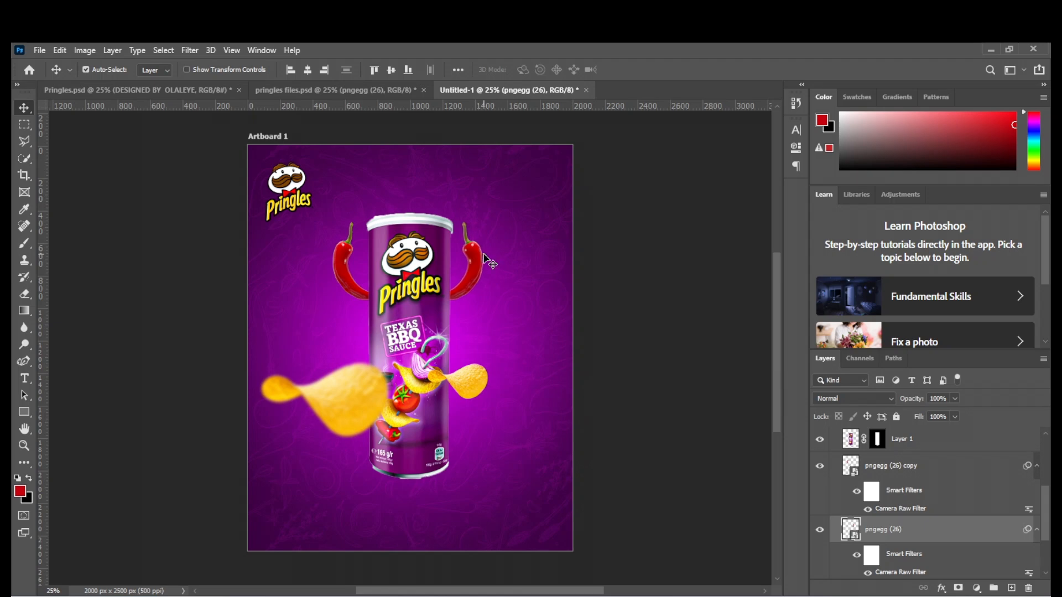
key("shift+Right")
Copy the tomatoes from pringles files.psd to the can's lower right side and place their layer above the can layer
left_click(350, 94)
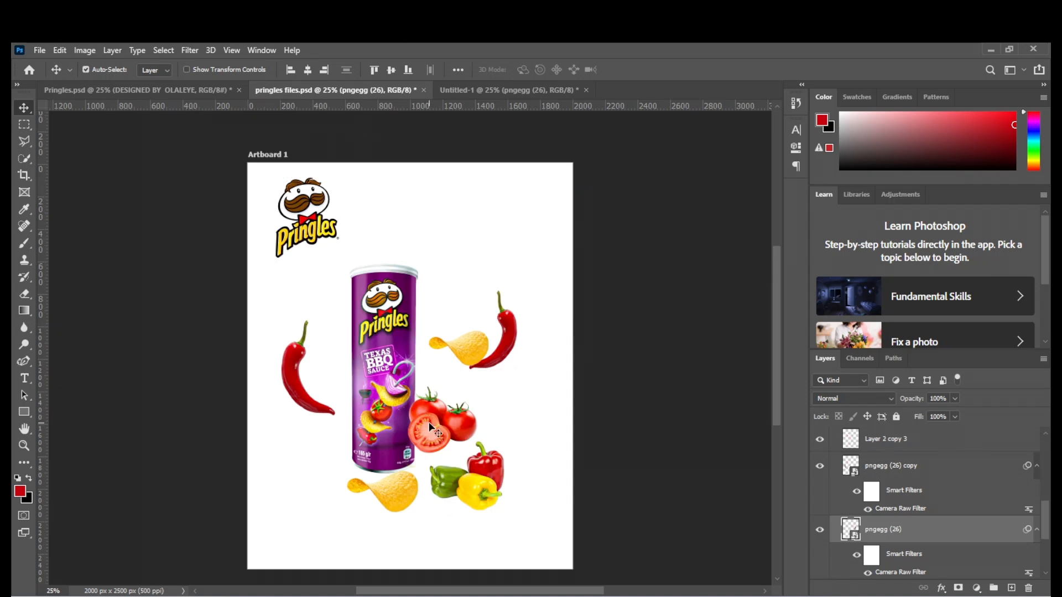
left_click_drag(431, 427, 478, 459)
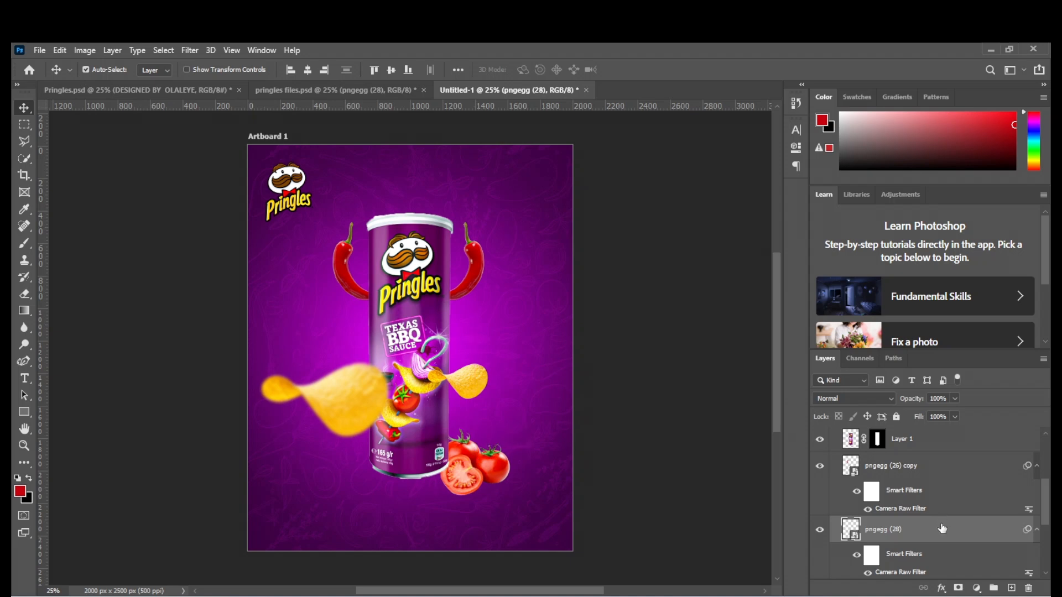
left_click_drag(942, 529, 940, 434)
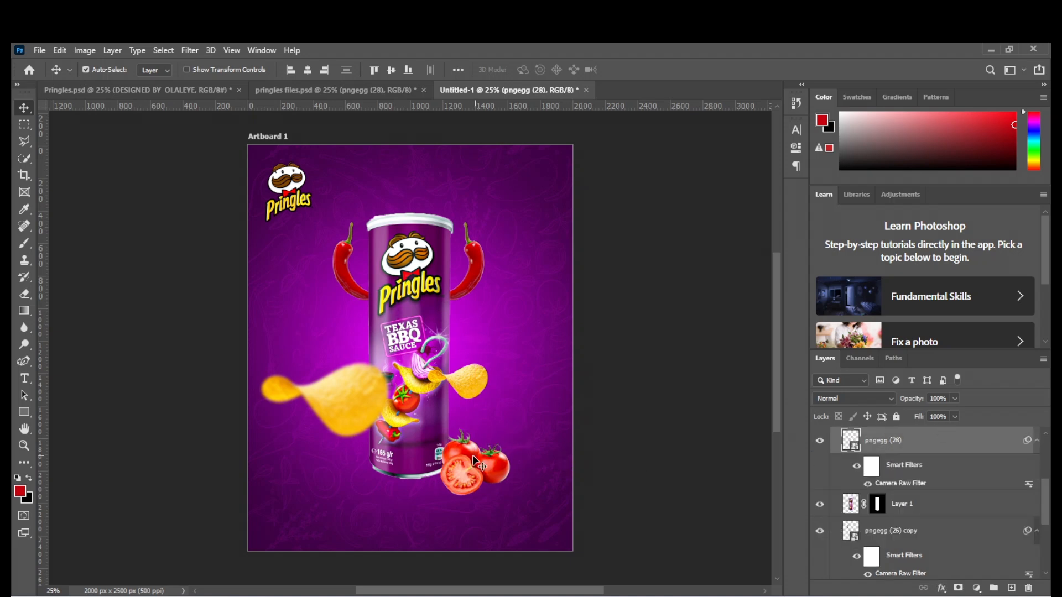
left_click_drag(475, 461, 475, 464)
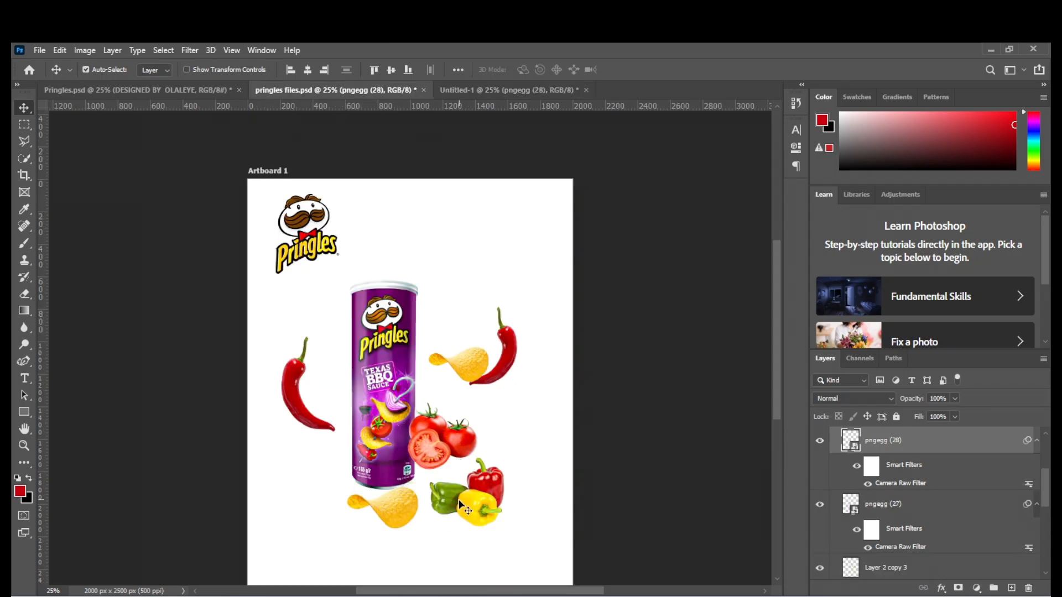
Copy the bell peppers and the bottom chip from pringles files.psd, arranging them across the can's base in front of the tomatoes
left_click_drag(476, 487, 429, 474)
left_click(352, 90)
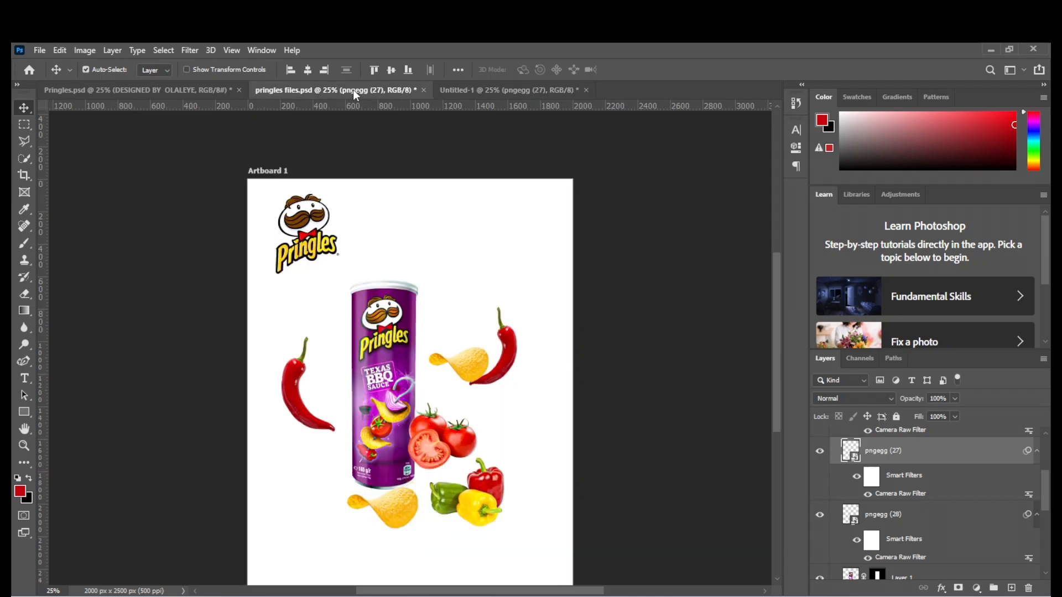
left_click_drag(403, 502, 394, 465)
mouse_move(371, 485)
left_mouse_down()
mouse_move(358, 486)
mouse_move(370, 490)
left_mouse_up()
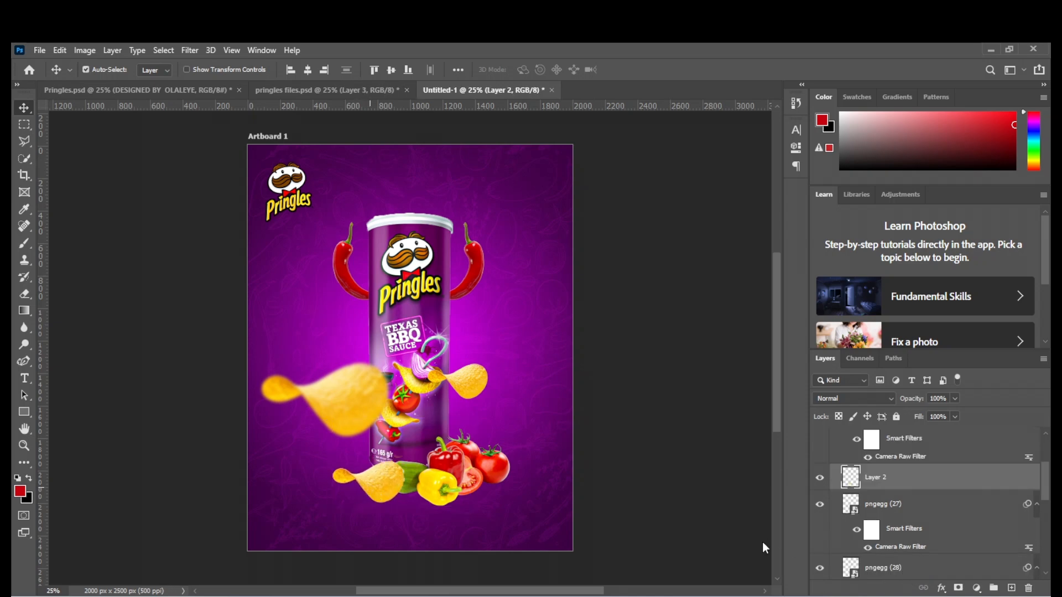
Scale the tomatoes, peppers and base chip together to about 77% and reposition them around the can's base
left_click(923, 575)
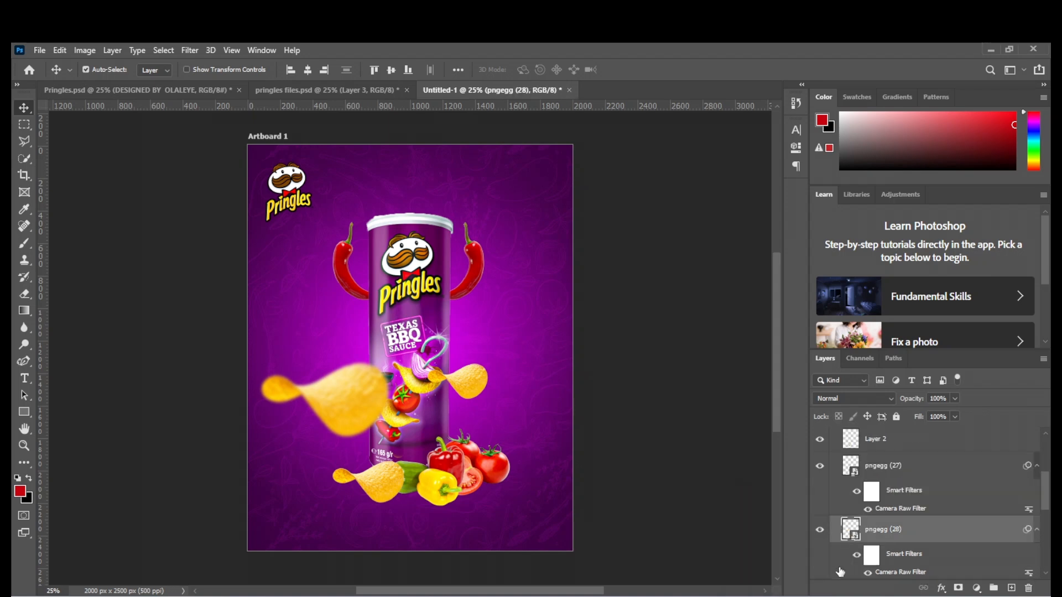
left_click(820, 530)
left_click(821, 532)
left_click(912, 466, "ctrl")
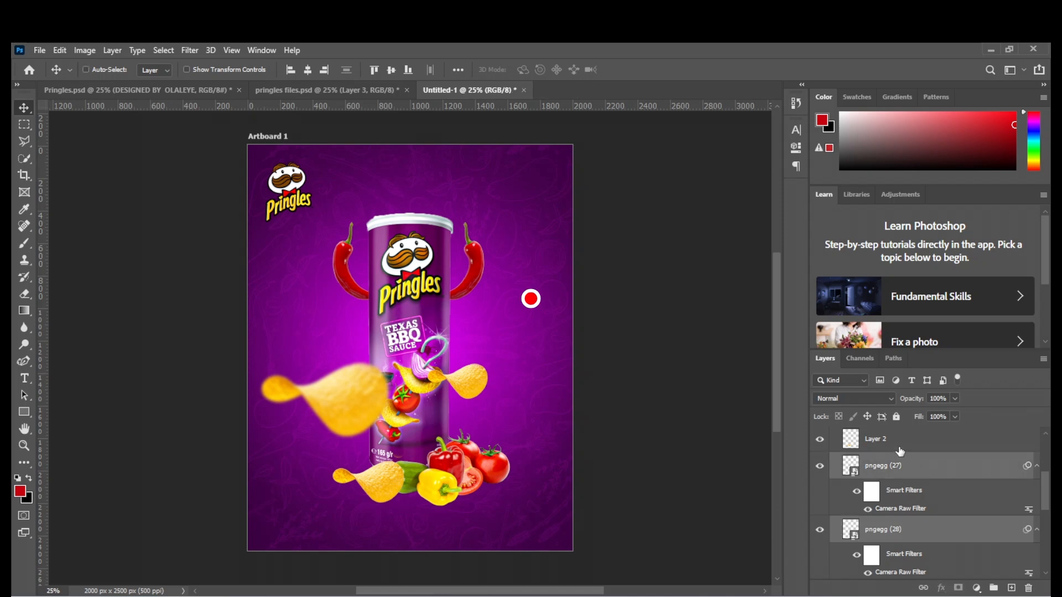
left_click(900, 451, "ctrl")
key("ctrl+t")
key("Return")
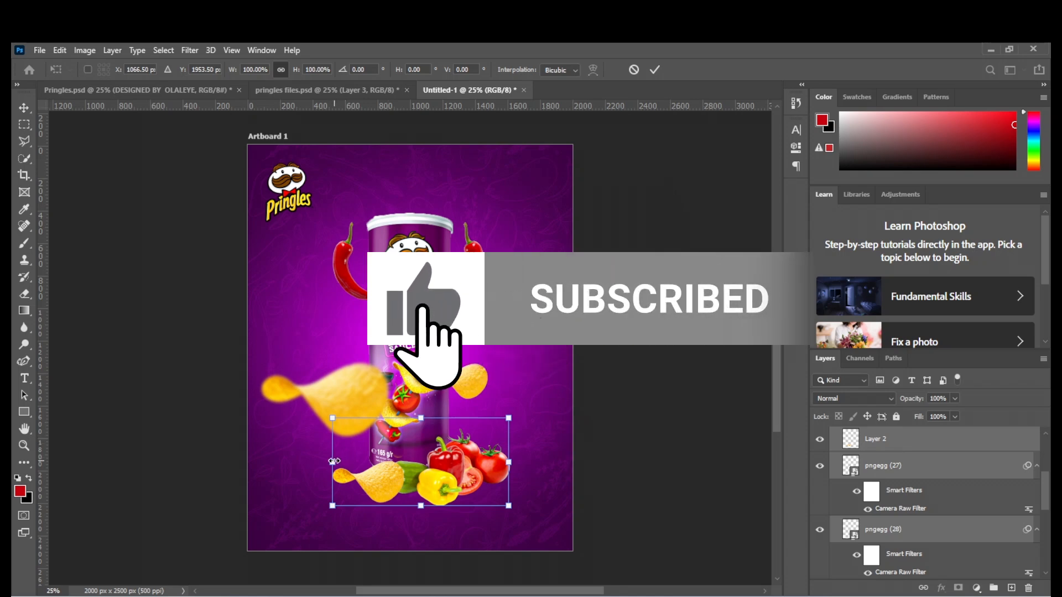
left_click_drag(331, 462, 373, 459)
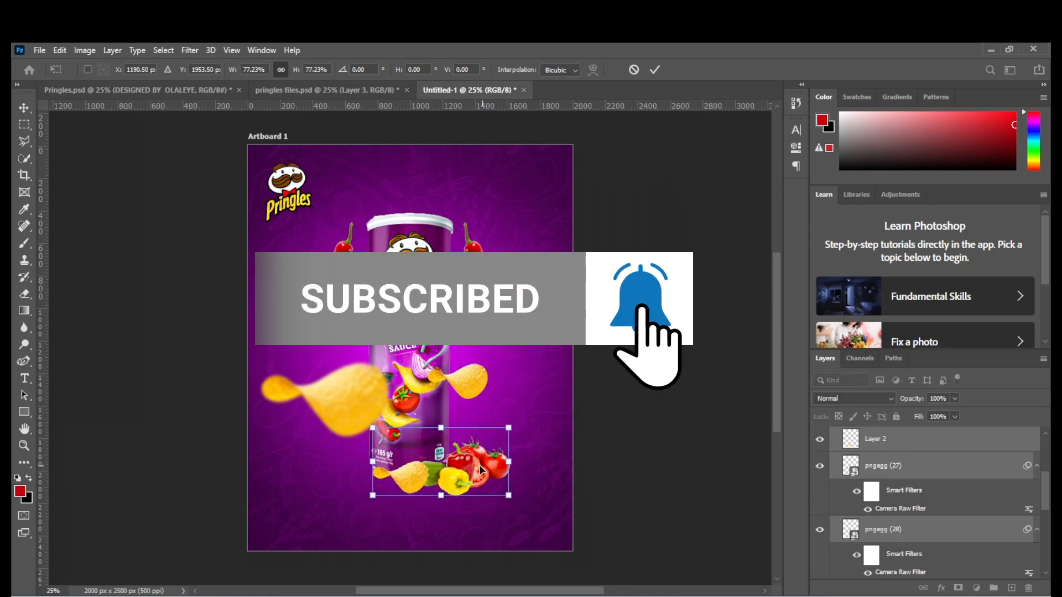
left_click_drag(479, 464, 468, 472)
key("Return")
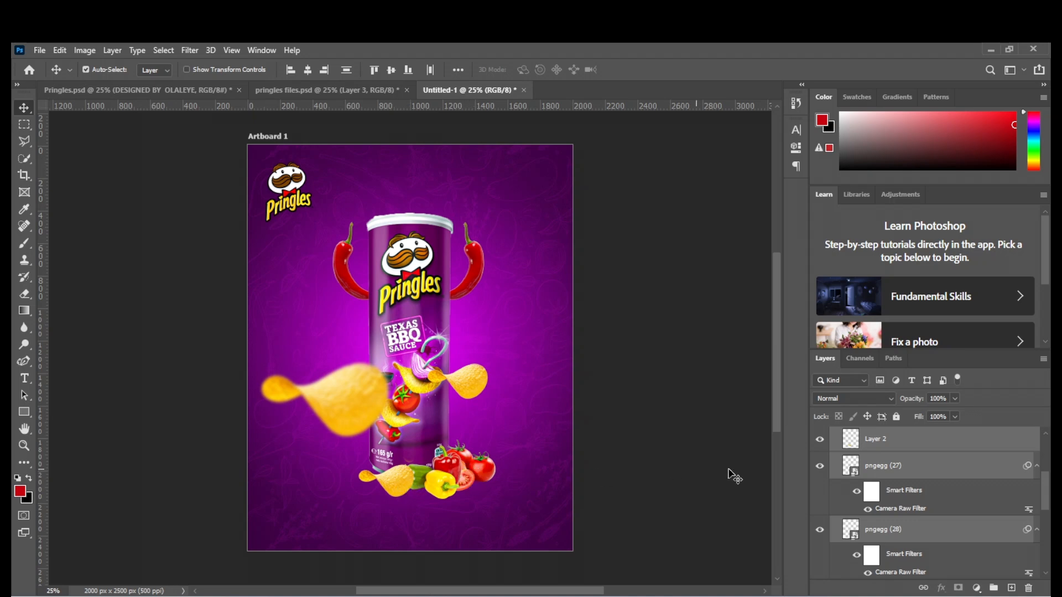
Group the can layer with the tomatoes, peppers and base chip layers
left_click_drag(1044, 482, 1046, 504)
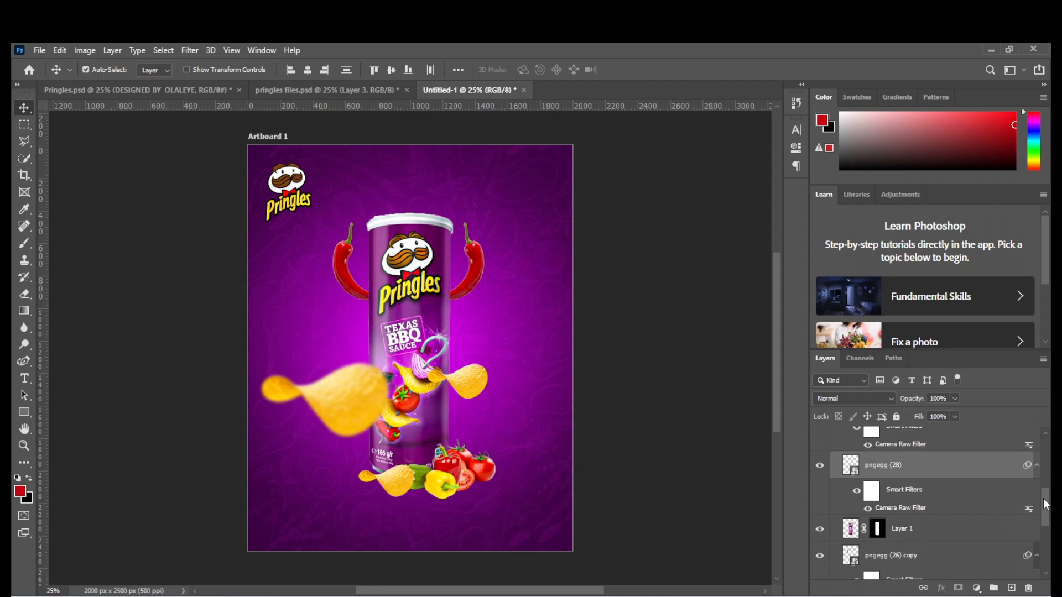
left_click(1009, 517, "shift")
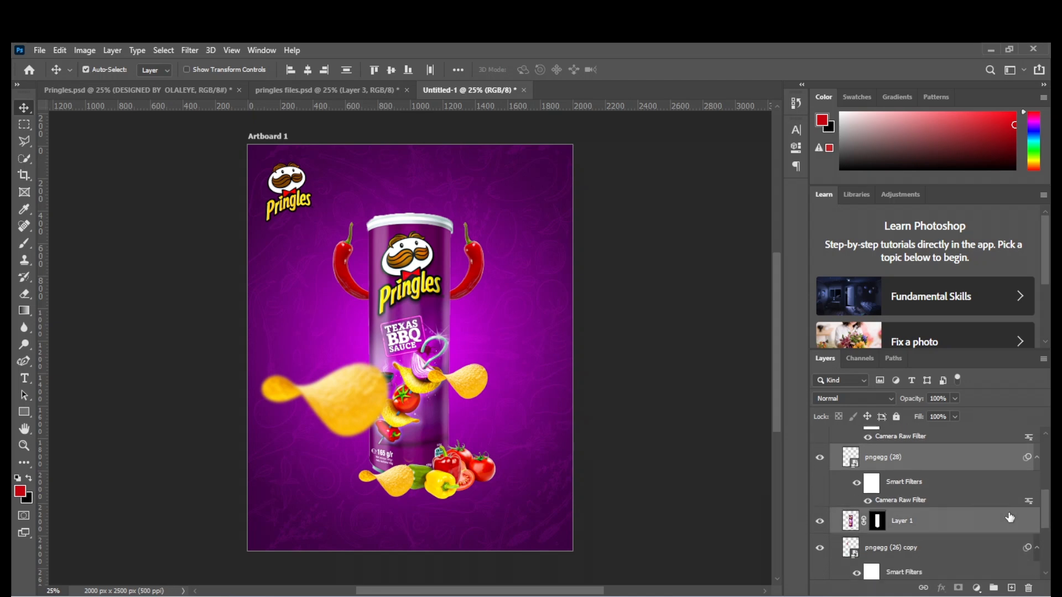
key("ctrl+g")
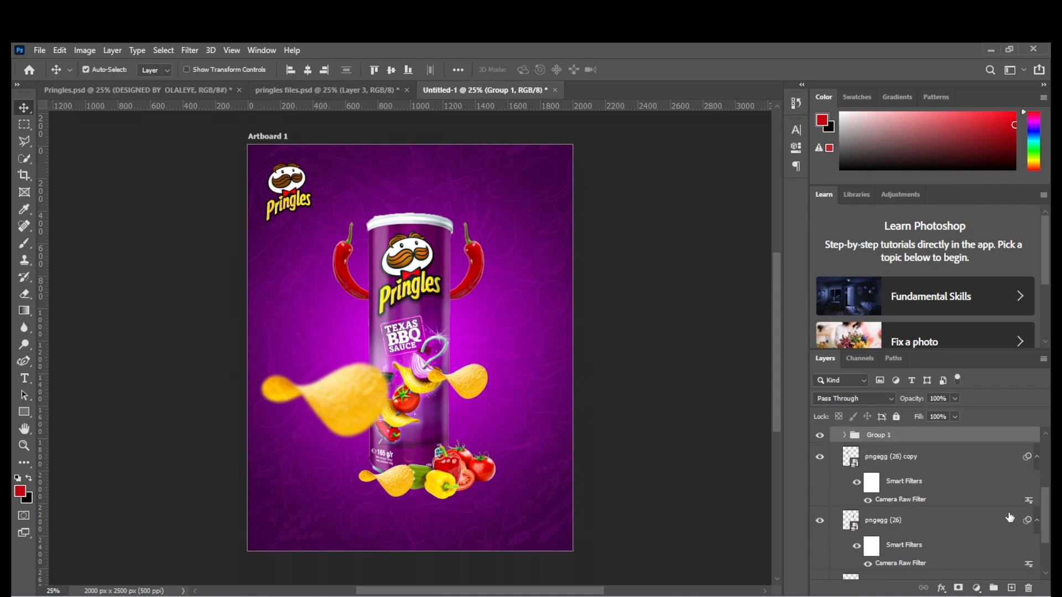
Duplicate the can and ingredients group and flip the copy vertically
key("ctrl+j")
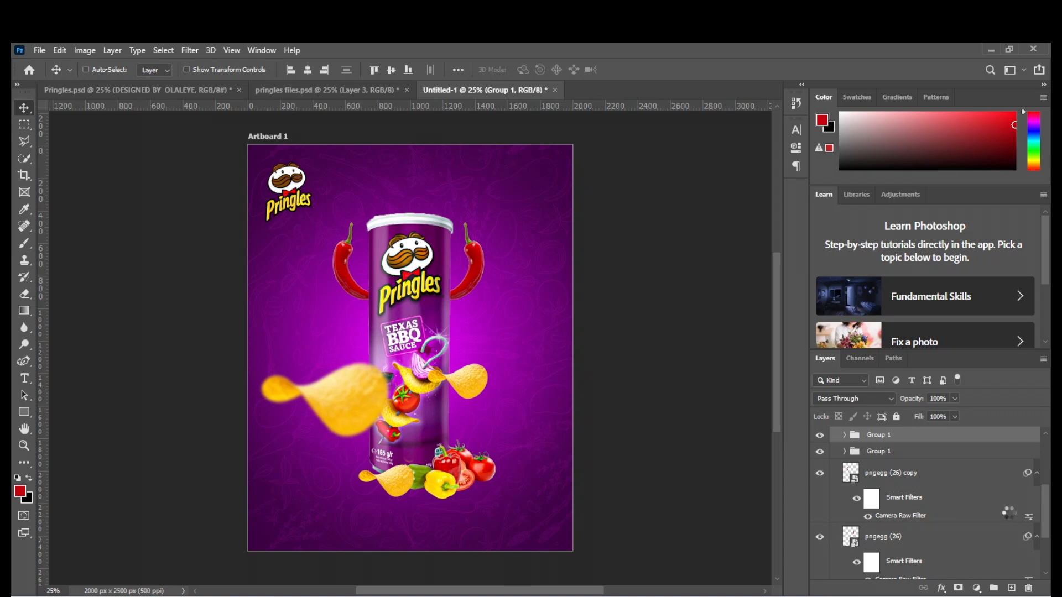
key("ctrl+t")
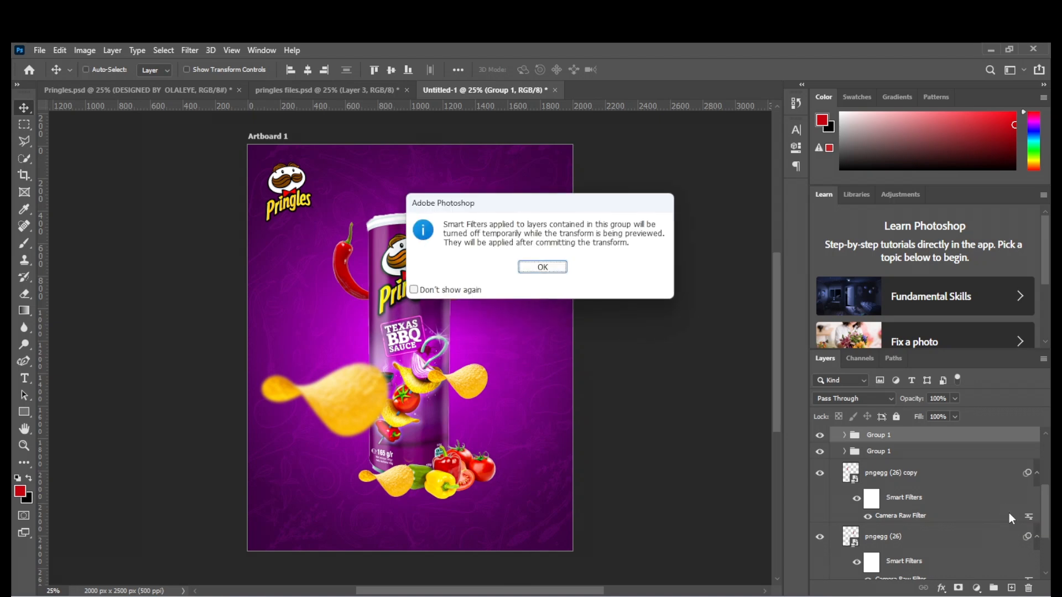
key("Return")
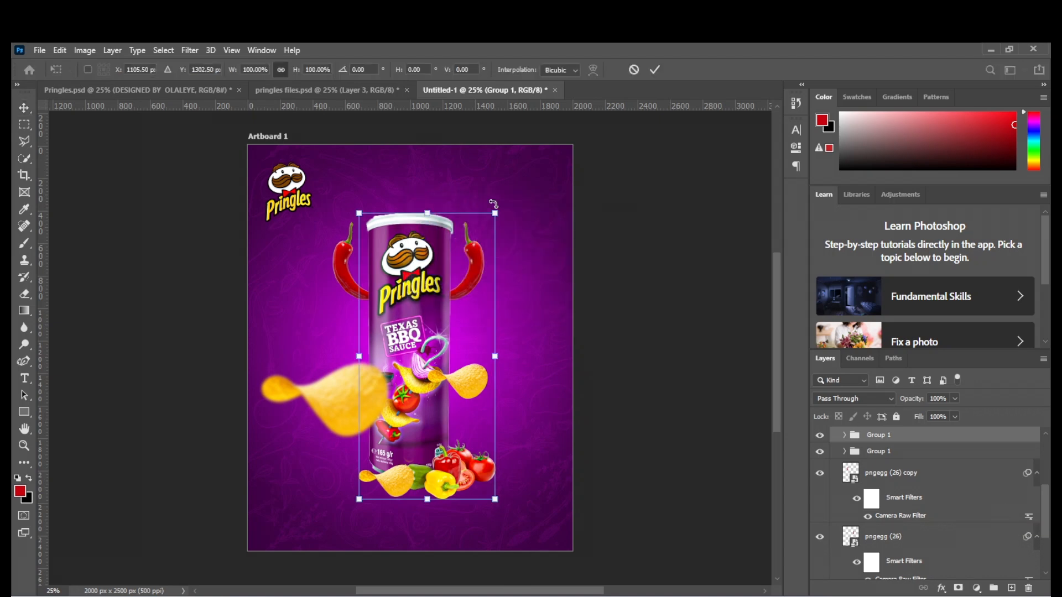
right_click(429, 340)
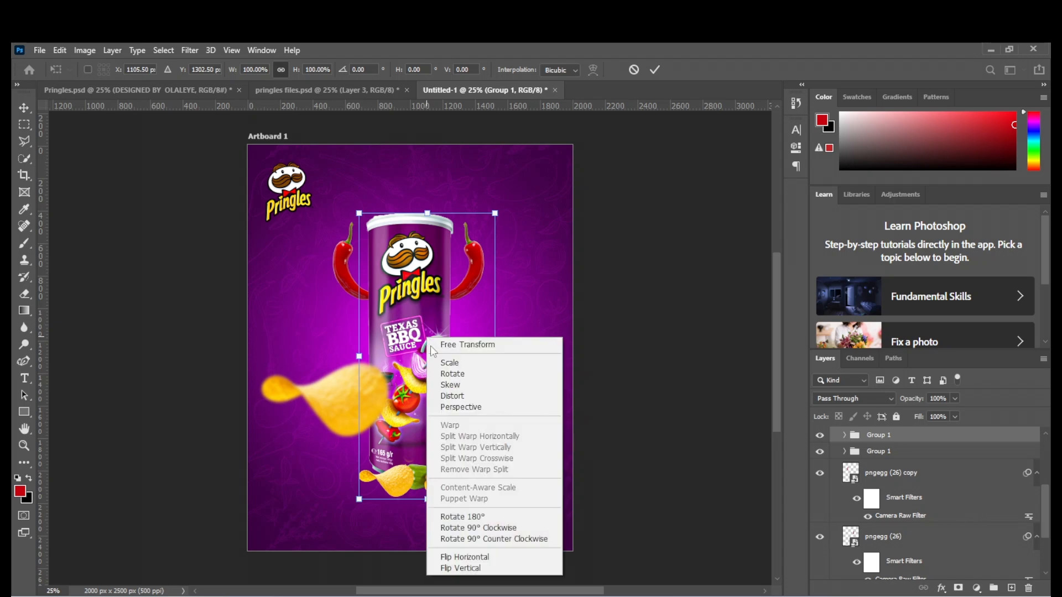
left_click(460, 568)
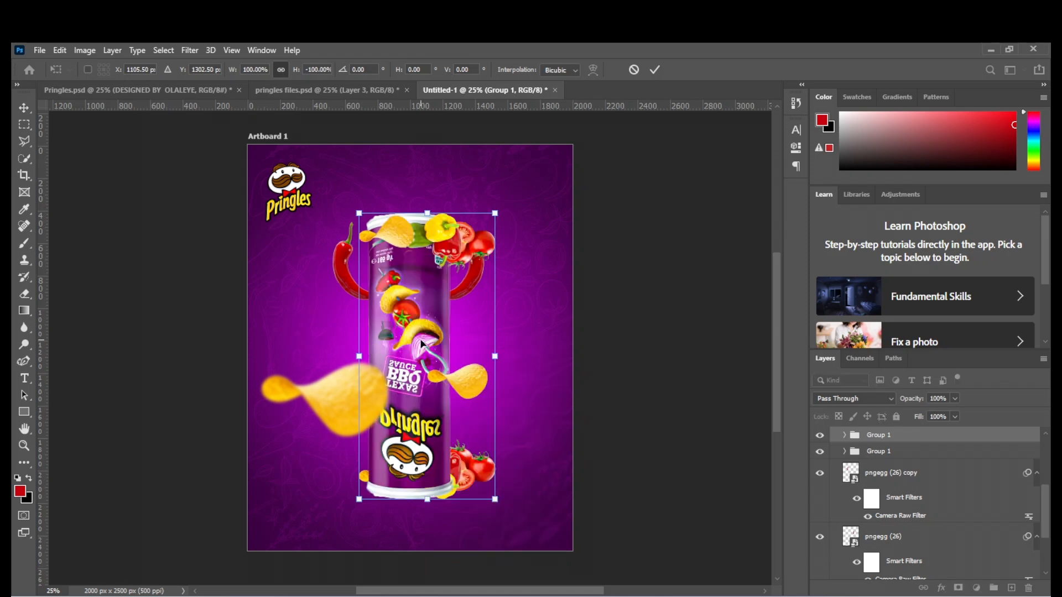
Move the flipped group straight down so it mirrors the can and ingredients from their base as a reflection
key("shift+Down")
key("shift+Down")
key("shift+Down")
key("shift+Down")
key("shift+Down")
key("shift+Down")
key("shift+Down")
key("shift+Down")
key("shift+Down")
key("shift+Down")
key("shift+Down")
key("shift+Down")
key("shift+Down")
key("shift+Down")
key("shift+Down")
key("shift+Down")
key("shift+Down")
key("shift+Down")
key("shift+Down")
key("shift+Down")
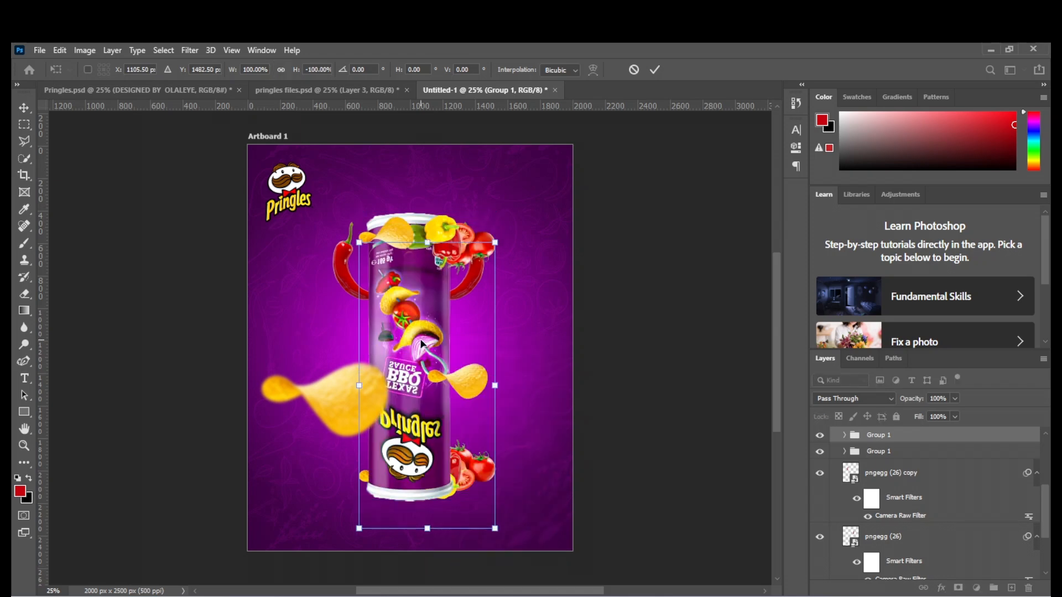
key("shift+Down")
key("shift+Down")
key("shift+Down")
key("shift+Down")
key("shift+Down")
key("shift+Down")
key("shift+Down")
key("shift+Down")
key("shift+Down")
key("shift+Down")
key("shift+Down")
key("shift+Down")
key("shift+Down")
key("shift+Down")
key("shift+Down")
key("shift+Down")
key("shift+Down")
key("shift+Down")
key("shift+Down")
key("shift+Down")
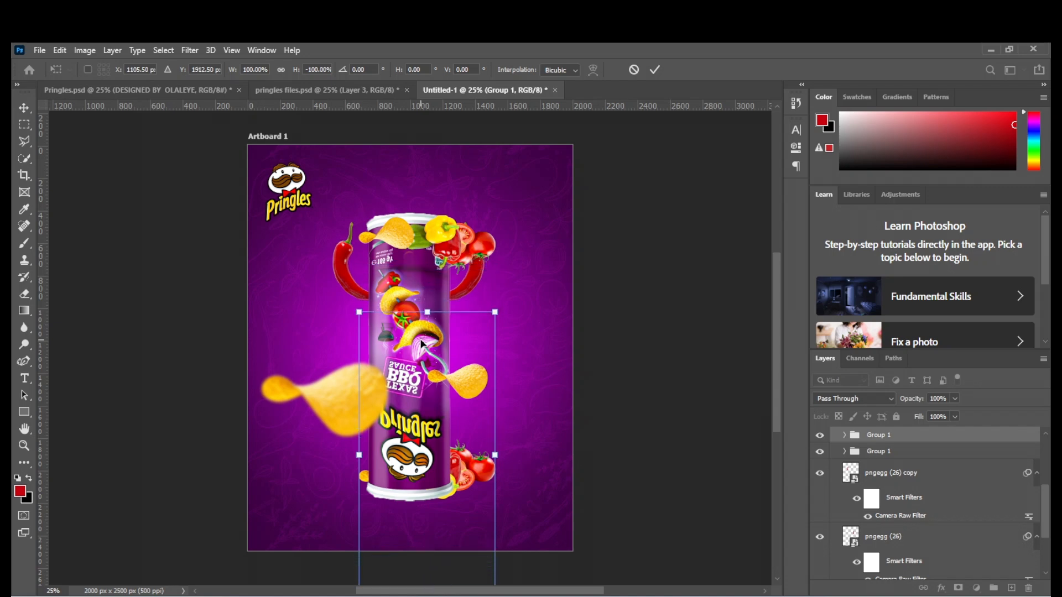
key("shift+Down")
key("shift+Down")
key("shift+Down")
key("shift+Down")
key("shift+Down")
key("shift+Down")
key("shift+Down")
key("shift+Down")
key("shift+Down")
key("shift+Down")
key("shift+Down")
key("shift+Down")
key("shift+Down")
key("shift+Down")
key("shift+Down")
key("shift+Down")
key("shift+Down")
key("shift+Down")
key("shift+Down")
key("shift+Down")
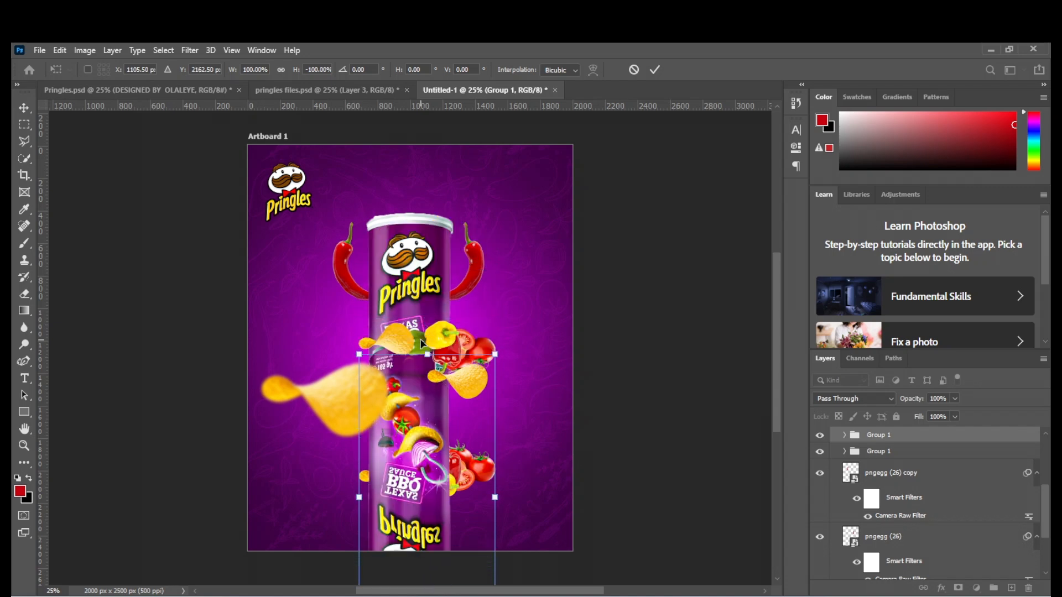
key("shift+Down")
key("shift+Down")
key("shift+Down")
key("shift+Down")
key("shift+Down")
key("shift+Down")
key("shift+Down")
key("shift+Down")
key("shift+Down")
key("shift+Down")
key("shift+Down")
key("shift+Down")
key("shift+Down")
key("shift+Down")
key("shift+Down")
key("shift+Down")
key("shift+Down")
key("shift+Down")
key("shift+Down")
key("shift+Down")
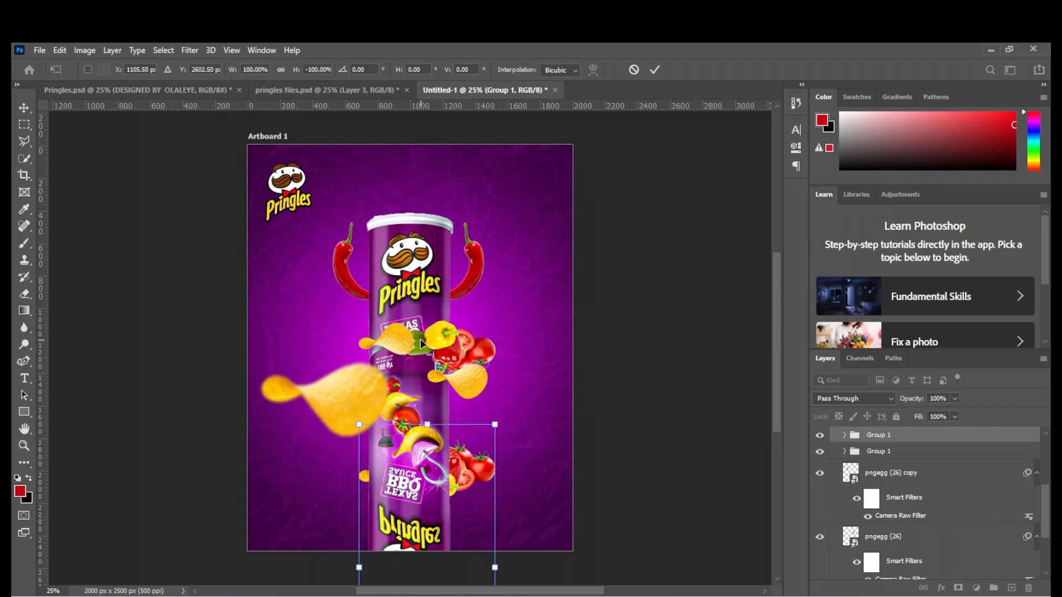
key("shift+Down")
key("shift+Down")
key("shift+Down")
key("shift+Down")
key("shift+Down")
key("shift+Down")
key("shift+Down")
key("shift+Down")
key("shift+Down")
key("shift+Down")
key("shift+Down")
key("shift+Down")
key("shift+Down")
key("shift+Down")
key("shift+Down")
key("shift+Down")
key("shift+Down")
key("shift+Down")
key("shift+Down")
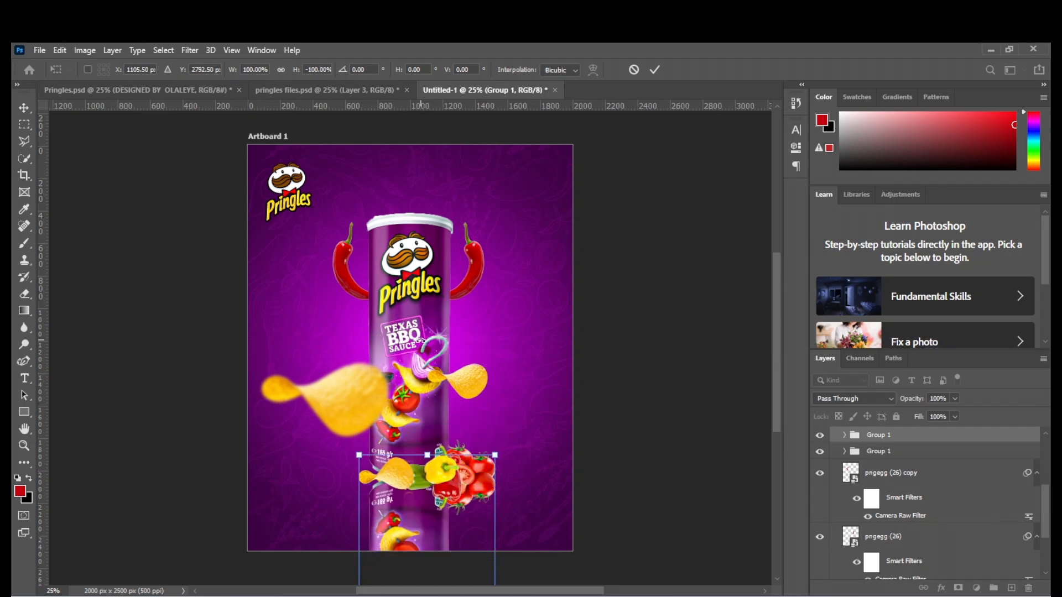
key("shift+Down")
key("shift+Down")
key("shift+Down")
key("shift+Down")
key("shift+Down")
key("shift+Down")
key("shift+Down")
key("shift+Down")
key("shift+Down")
key("shift+Down")
key("shift+Down")
key("shift+Down")
key("shift+Down")
key("shift+Down")
key("shift+Down")
key("shift+Down")
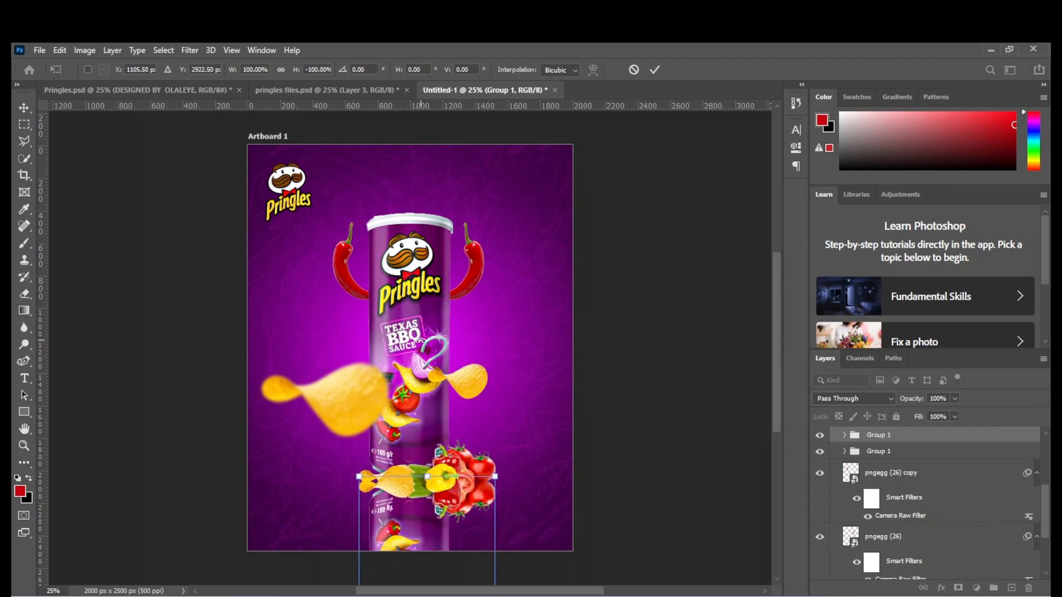
key("shift+Down")
key("shift+Down")
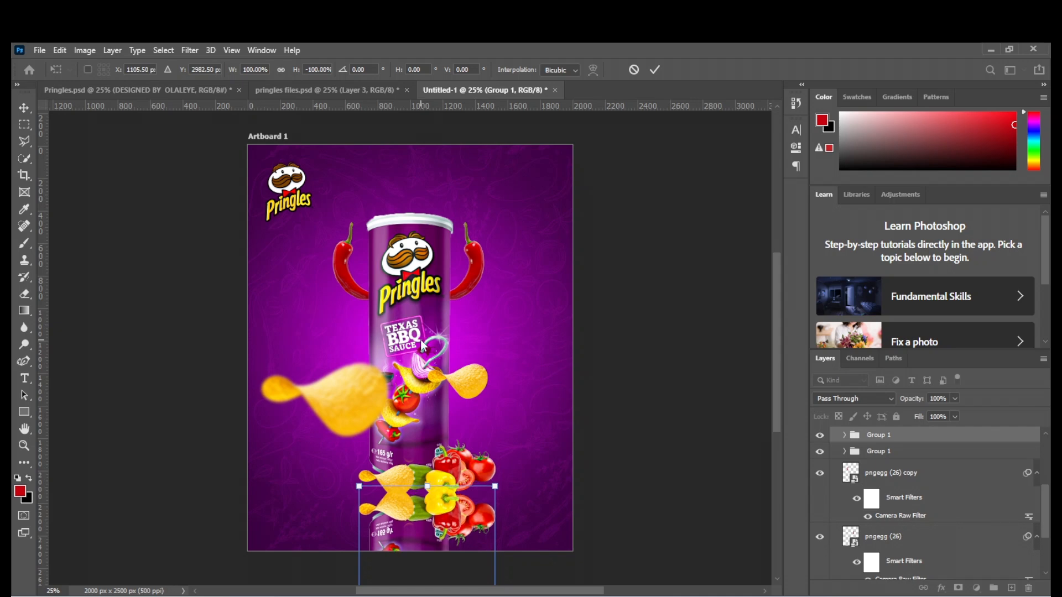
key("Return")
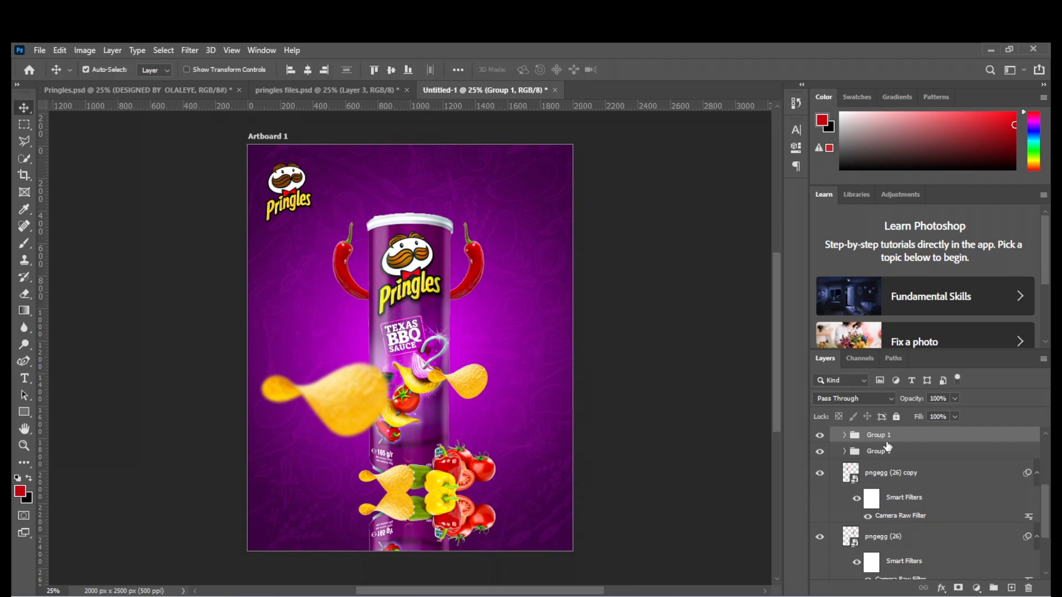
Place the reflected group beneath the original group, with the Normal blend mode and 46% opacity
left_click(896, 457)
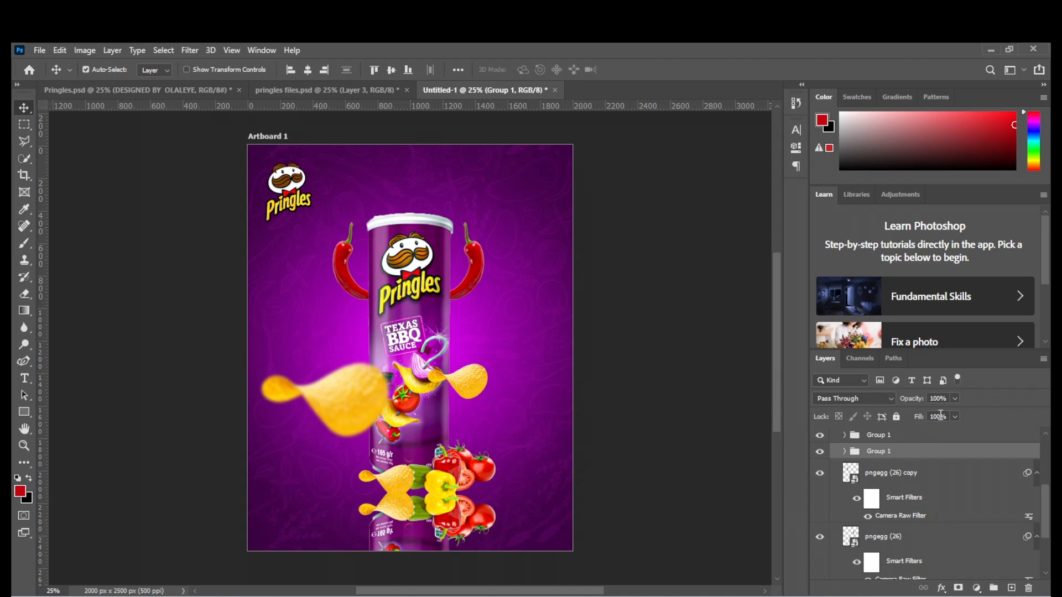
left_click(883, 400)
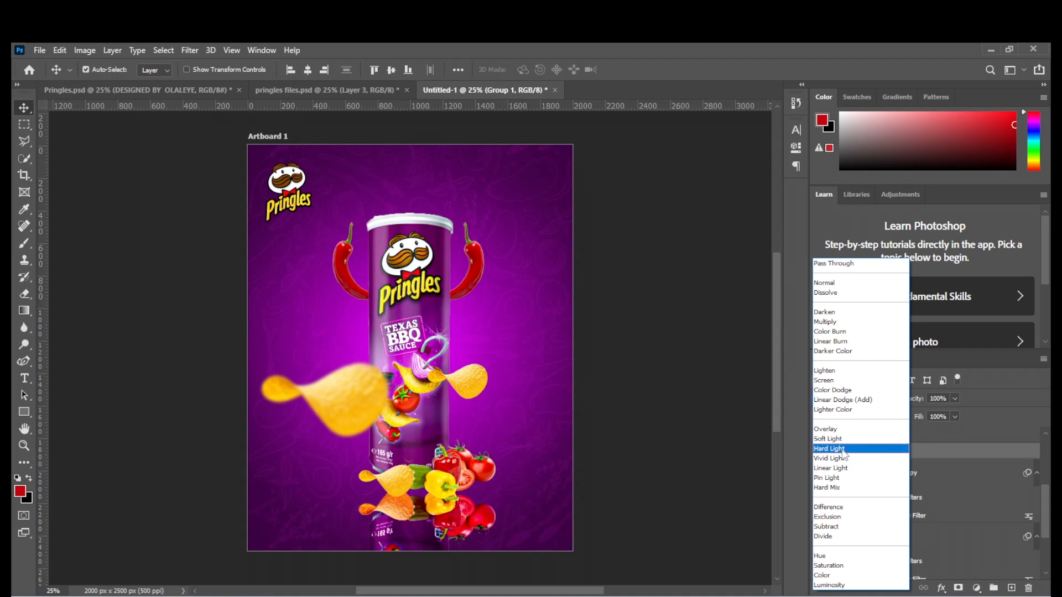
left_click(845, 282)
left_click(955, 399)
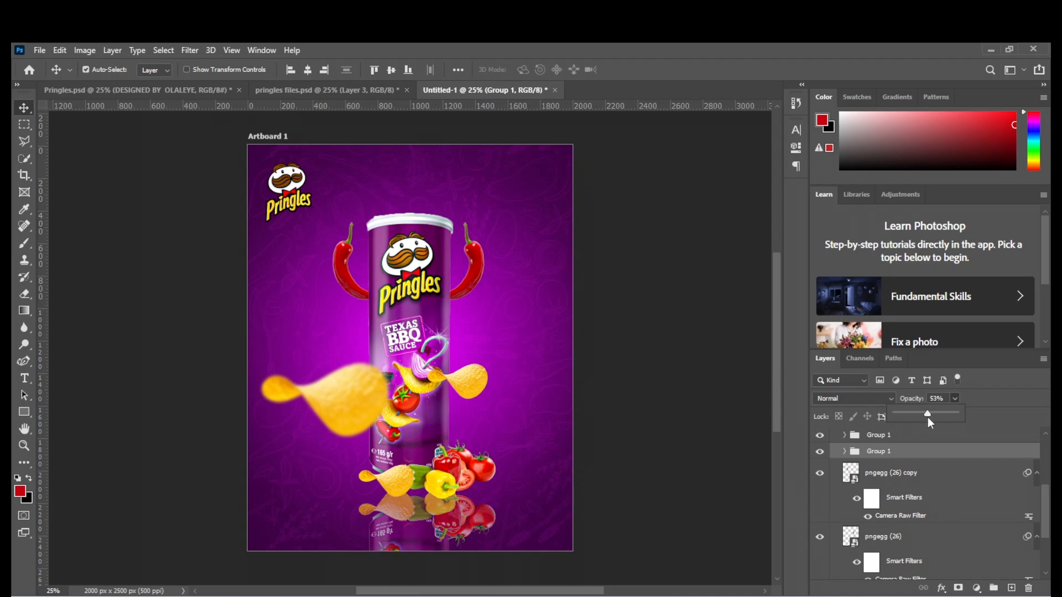
left_click_drag(928, 417, 926, 417)
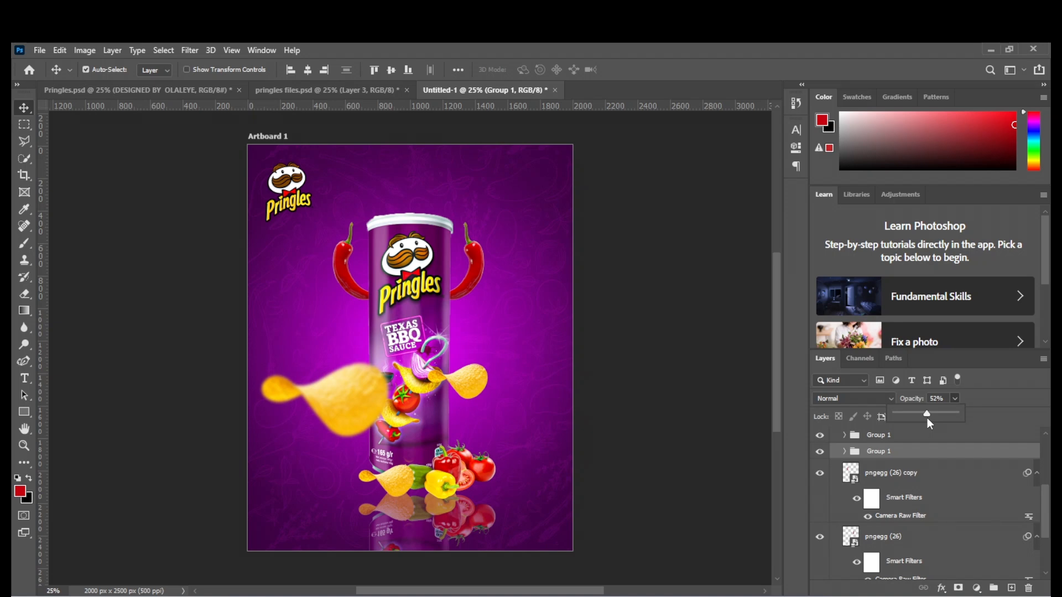
left_click_drag(921, 414, 921, 414)
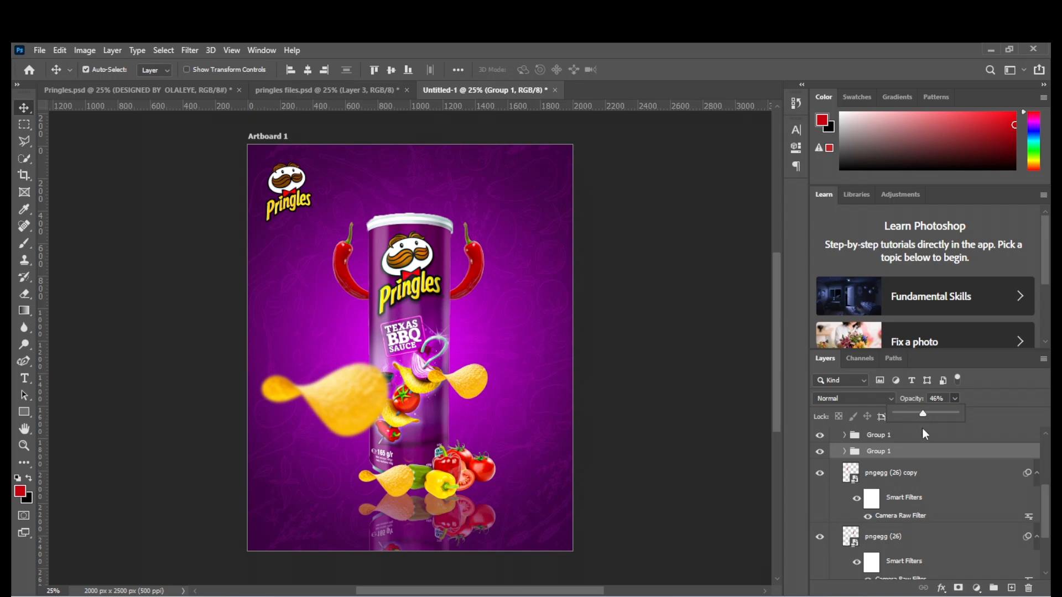
left_click(924, 449)
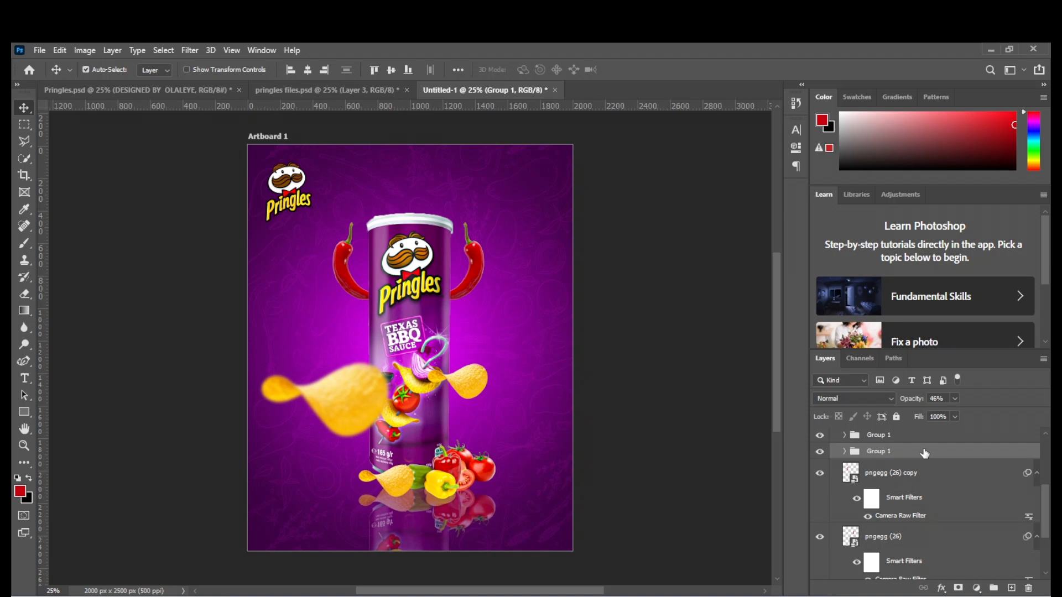
Add a layer mask to the reflected group and ready the Gradient tool with a white-to-black linear gradient
left_click(958, 588)
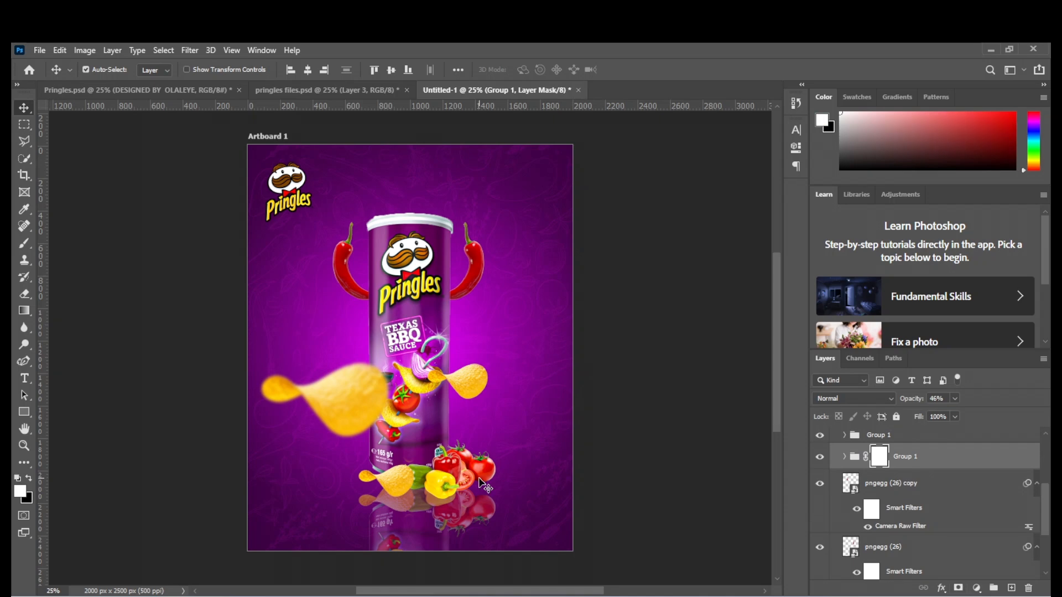
left_click(23, 310)
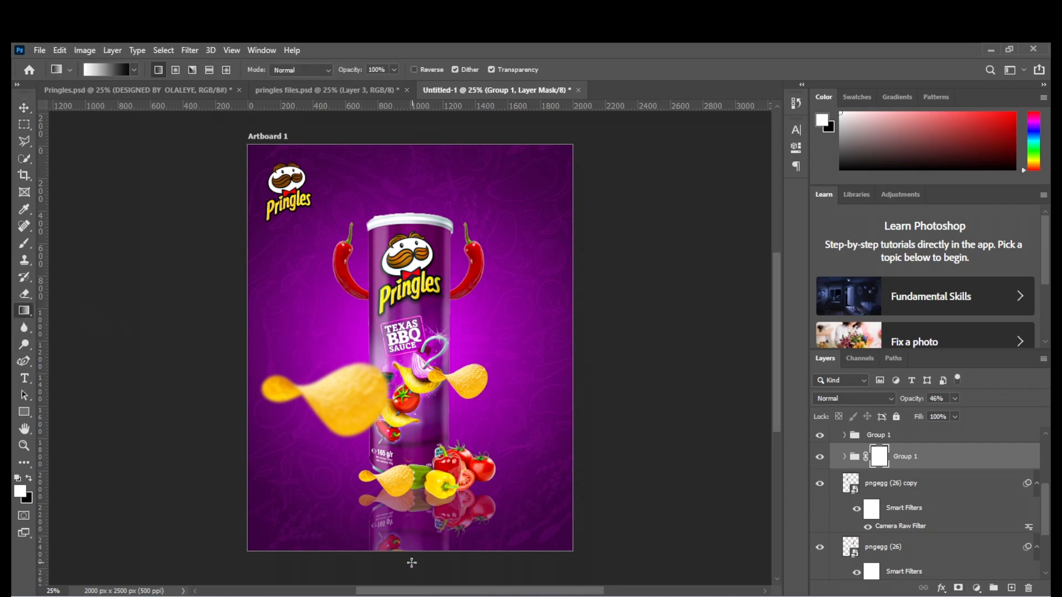
mouse_move(411, 562)
left_mouse_down()
mouse_move(410, 514)
mouse_move(409, 546)
left_mouse_up()
key("ctrl+z")
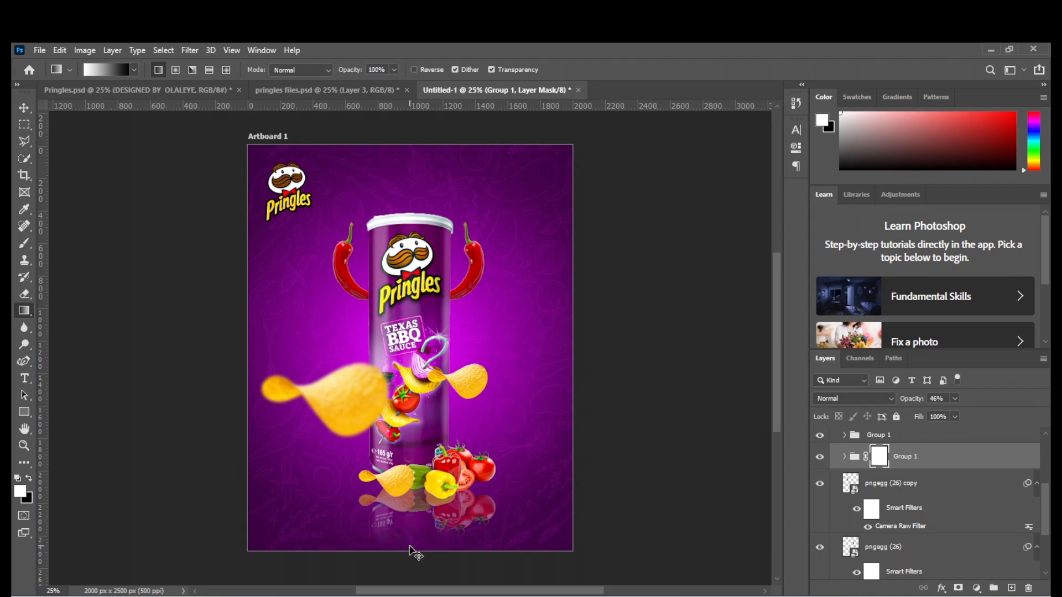
key("ctrl+z")
Fade the reflection's lower end with a short downward white-to-black gradient on its mask, and select the upright can and ingredients group
left_click_drag(409, 535, 410, 555)
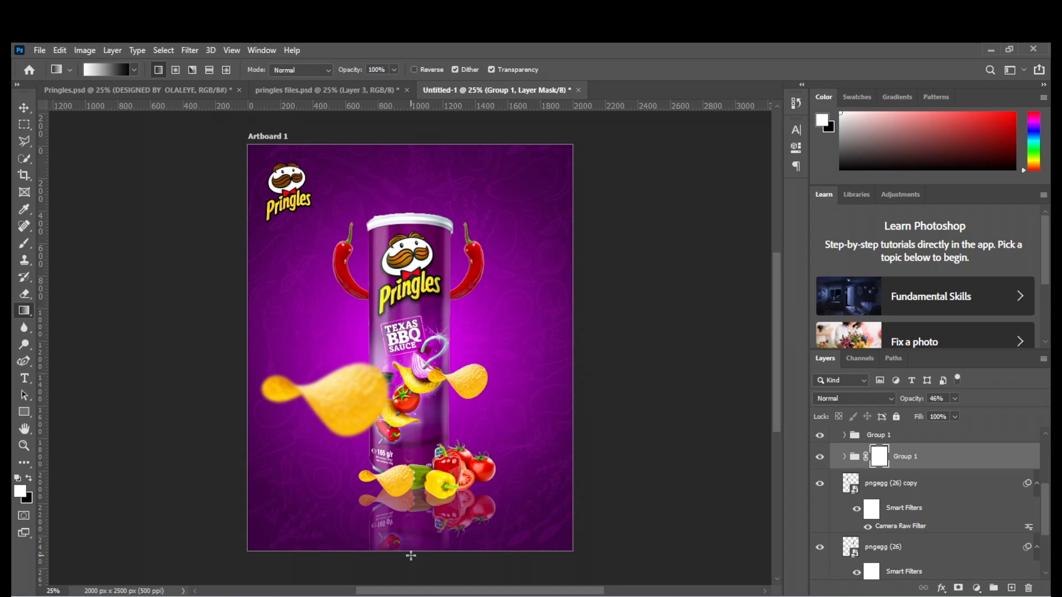
left_click(23, 109)
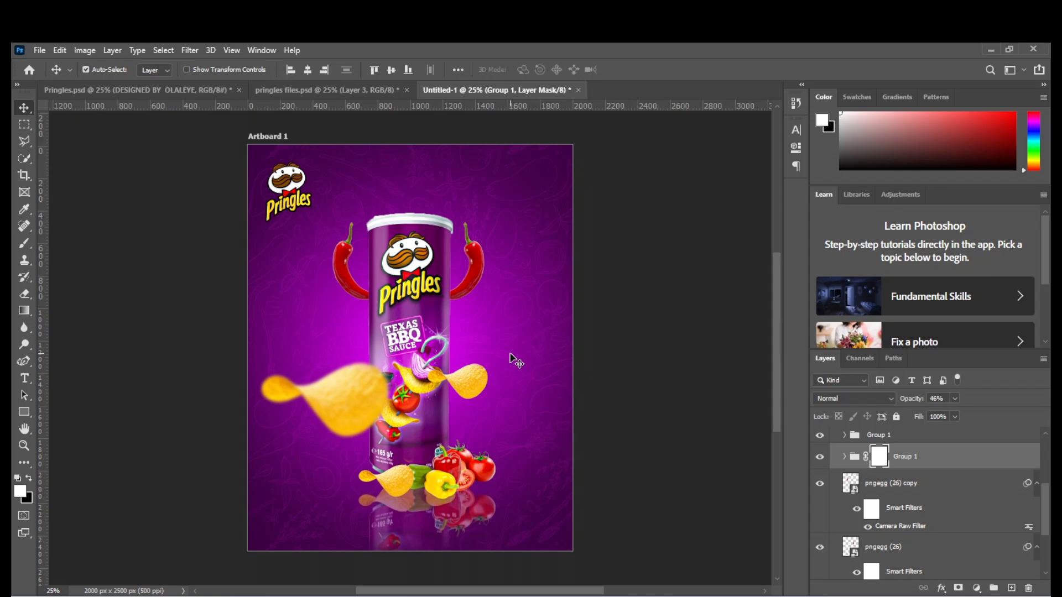
left_click(896, 439)
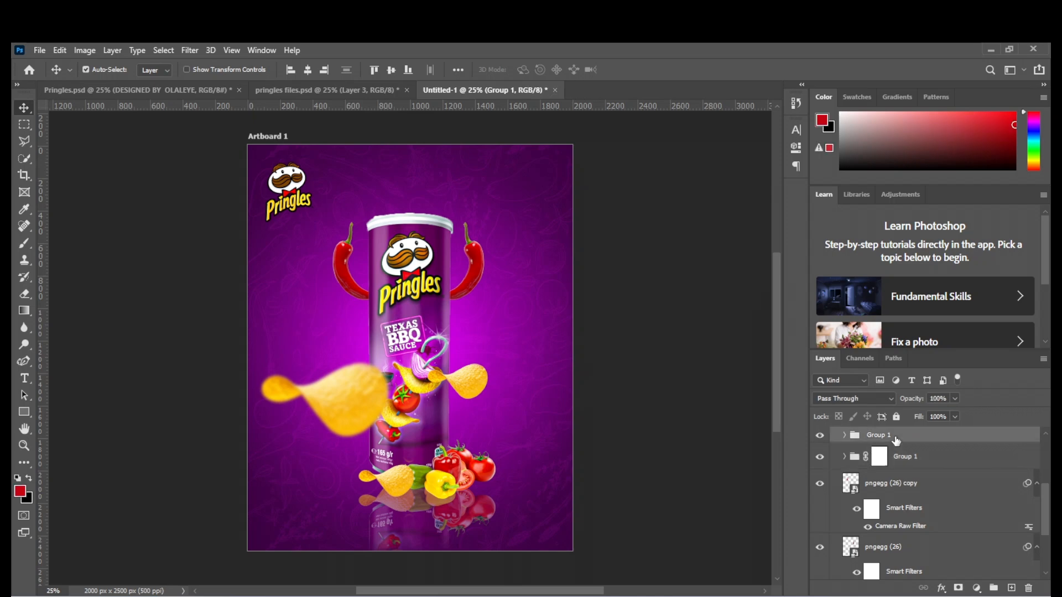